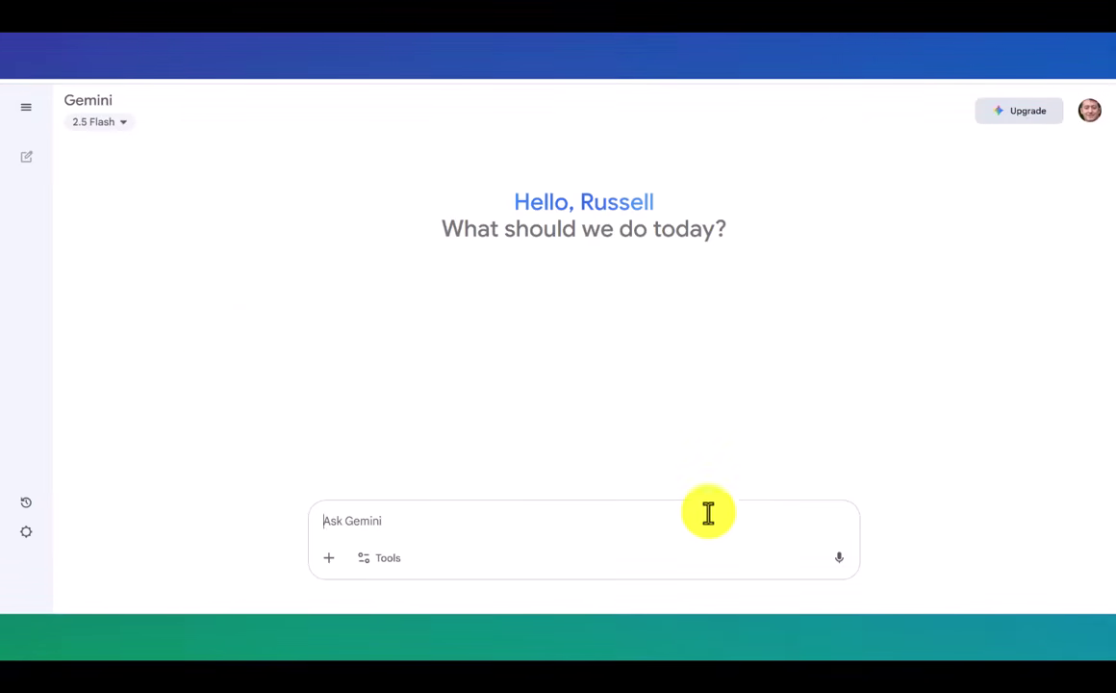
Use the Storybook Gem to generate a B1-level English story about a named man who visits Poland, loves it, learns the language and settles there
{"action": "mouse_move", "coordinate": [27, 163]}
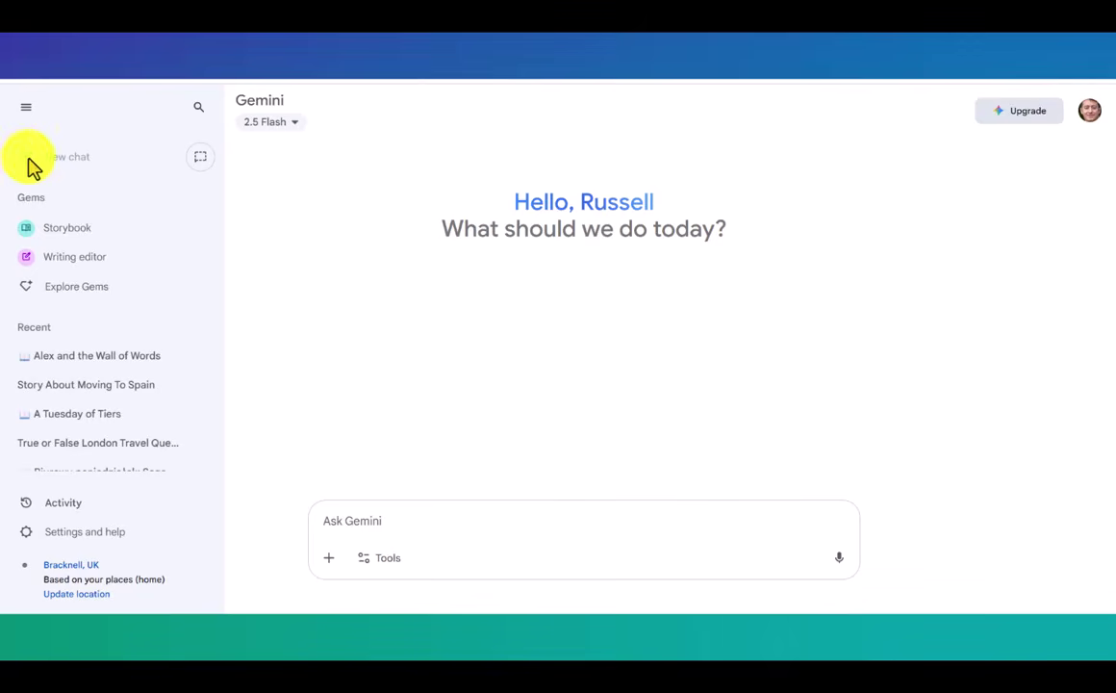
{"action": "left_click", "coordinate": [69, 233]}
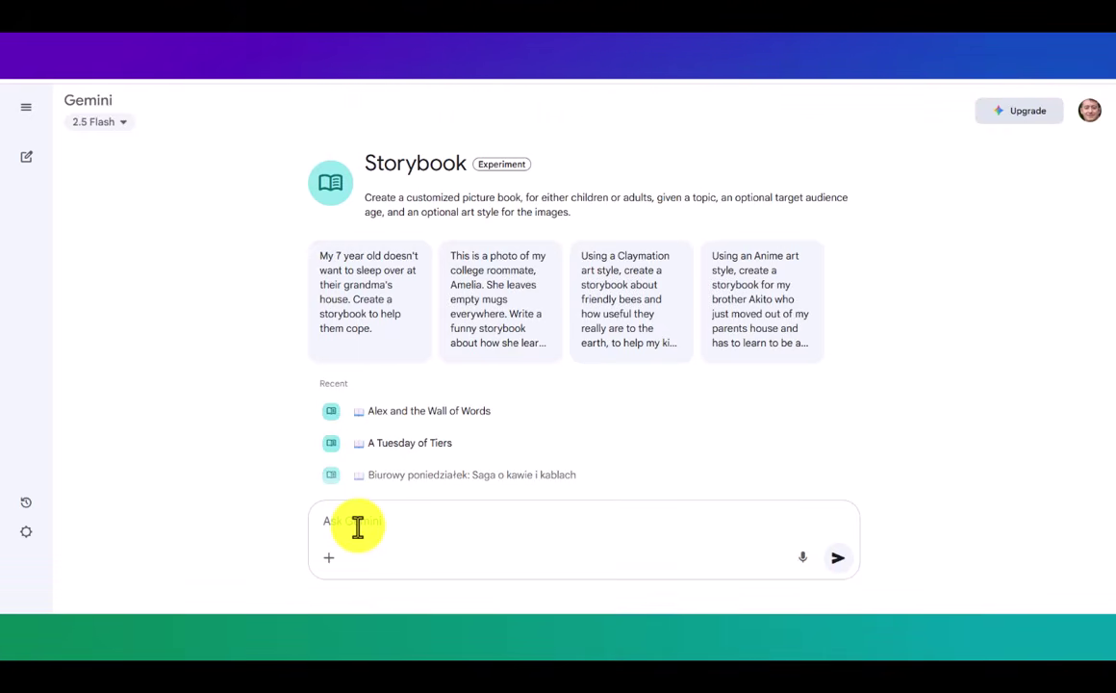
{"action": "type", "text": "Write me a storybook about a man who visits Poland and falls in love with the country. He likes the food, the countryside and the mentality of the people. He decides to learn the language and live in the country. He travels and visits many places in Poland and eventually decides to live there. Can you write the story in English at intermediate level in English, so B1 level and can you call the man John."}
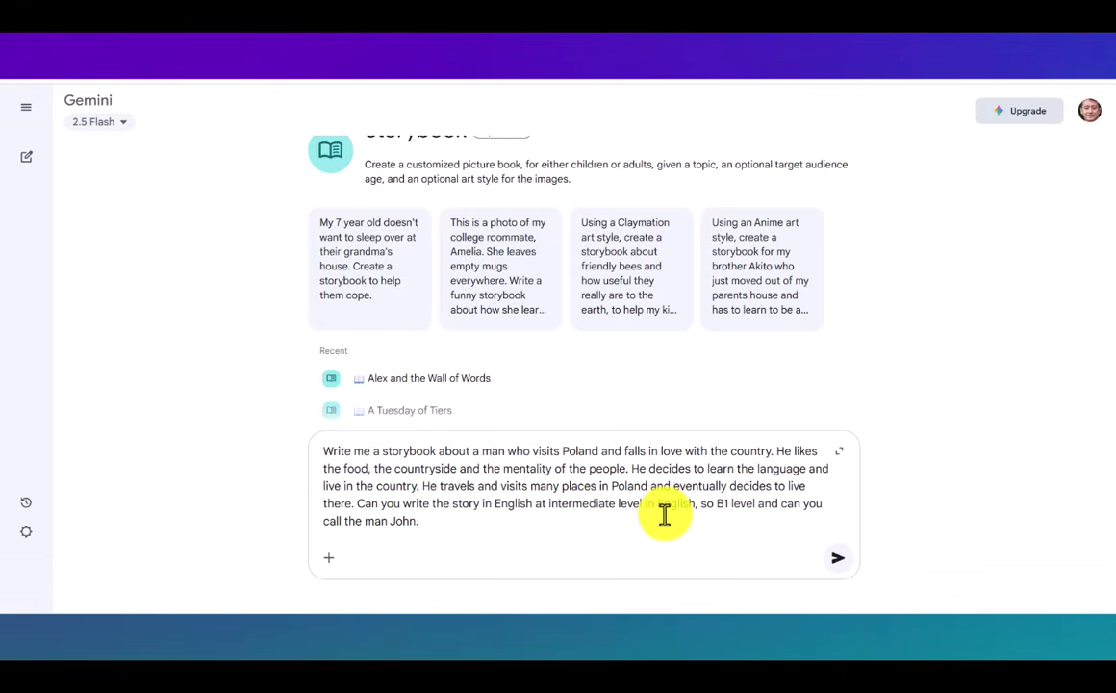
{"action": "left_click", "coordinate": [838, 563]}
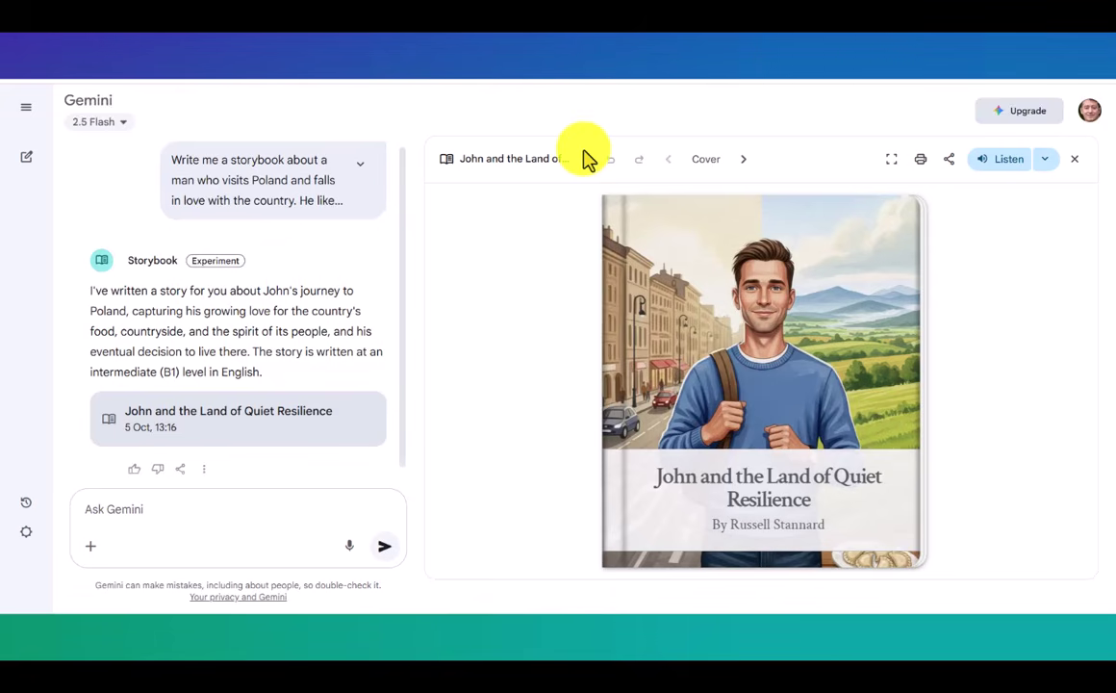
Play and pause the storybook's narration, and page through the illustrated book as far as page 3
{"action": "left_click", "coordinate": [997, 171]}
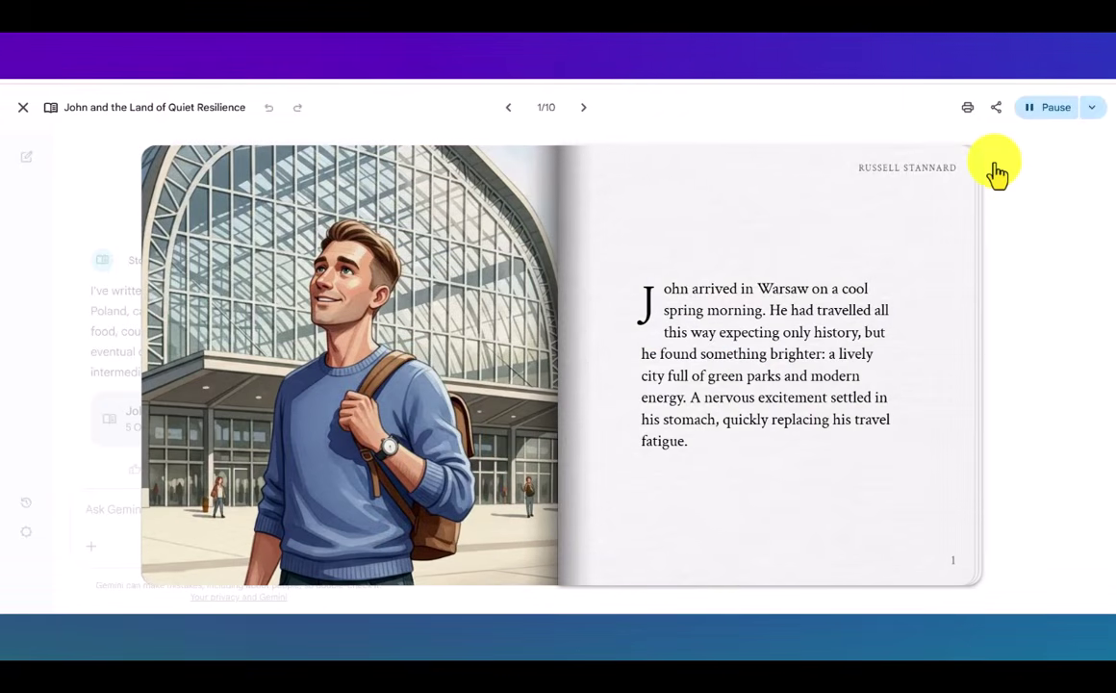
{"action": "left_click", "coordinate": [1047, 112]}
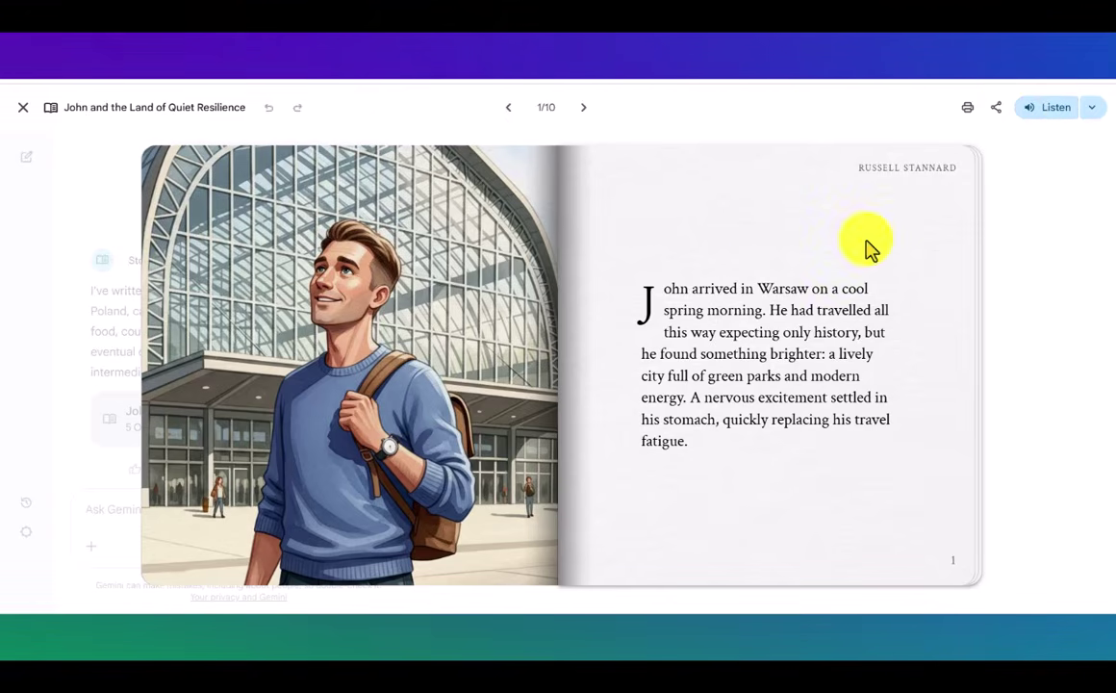
{"action": "mouse_move", "coordinate": [944, 535]}
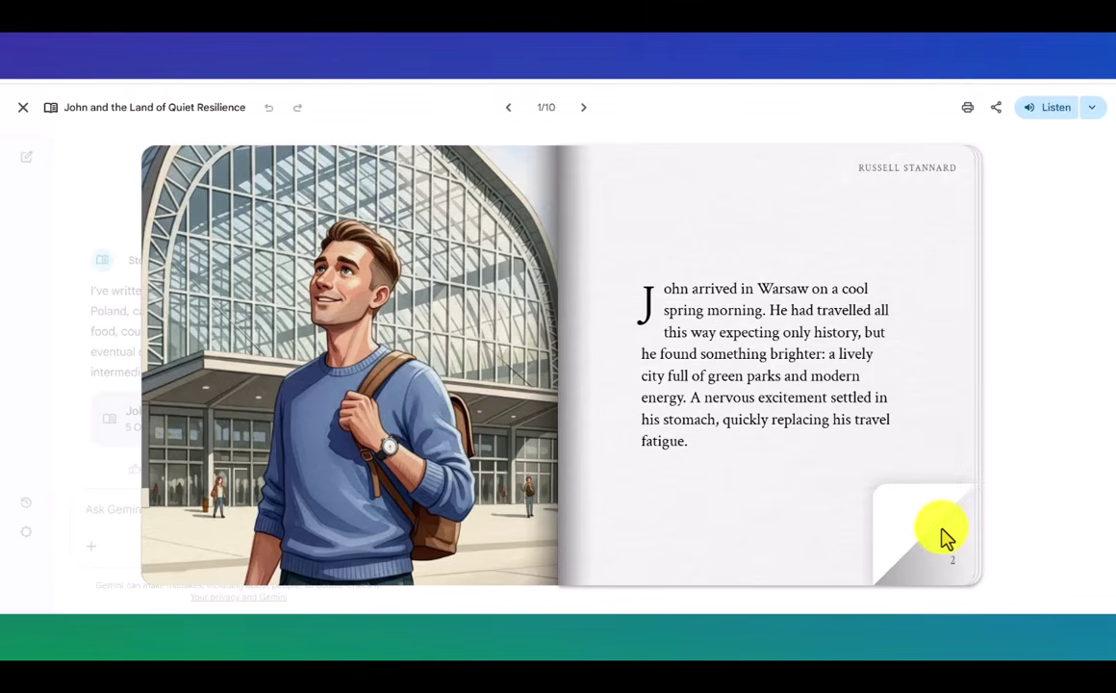
{"action": "left_click", "coordinate": [942, 539]}
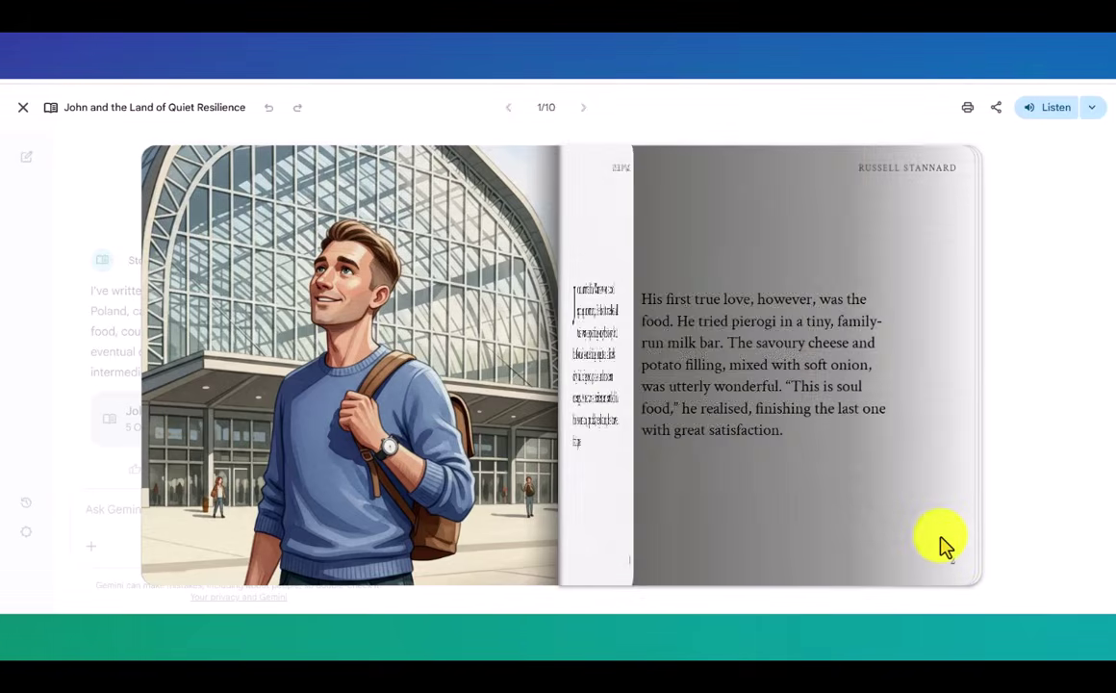
{"action": "left_click", "coordinate": [945, 555]}
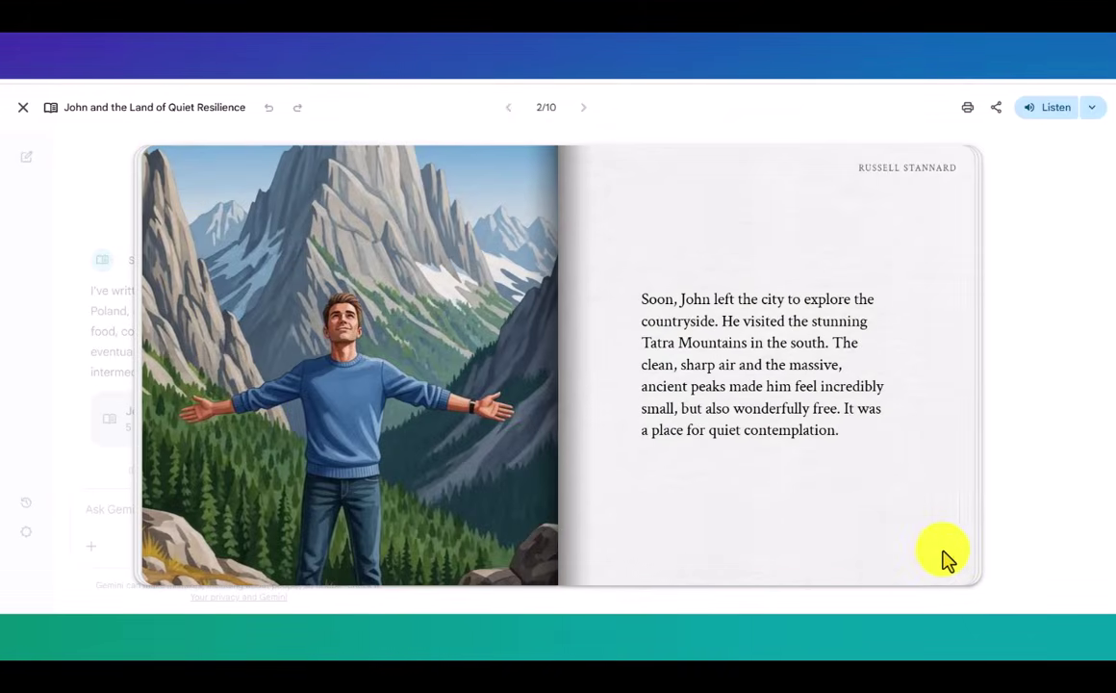
{"action": "left_click", "coordinate": [1046, 113]}
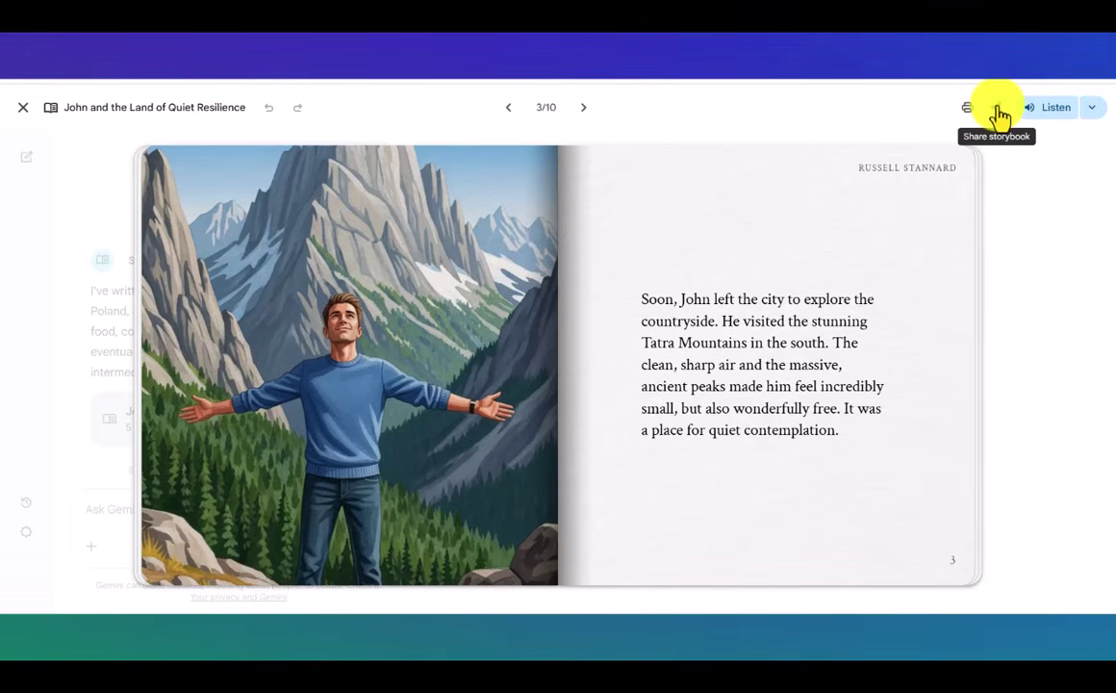
Create a shareable public link for the storybook and copy it
{"action": "left_click", "coordinate": [998, 111]}
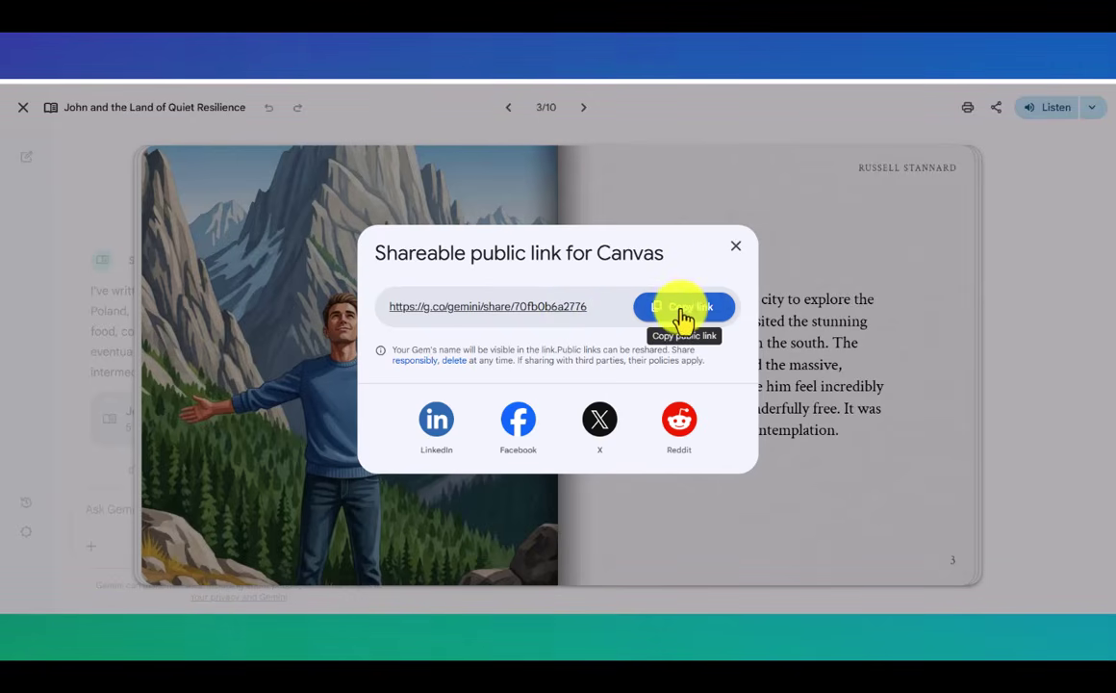
{"action": "left_click", "coordinate": [680, 312]}
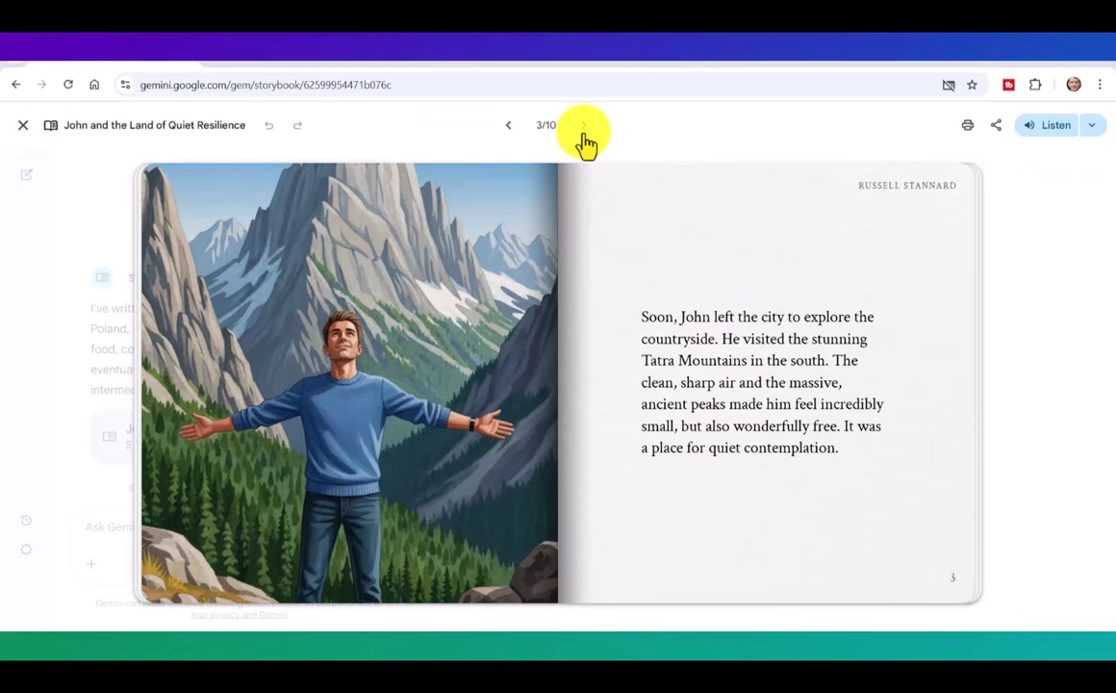
Review the narration voice and playback options, and leave the full-screen storybook view
{"action": "left_click", "coordinate": [1094, 134]}
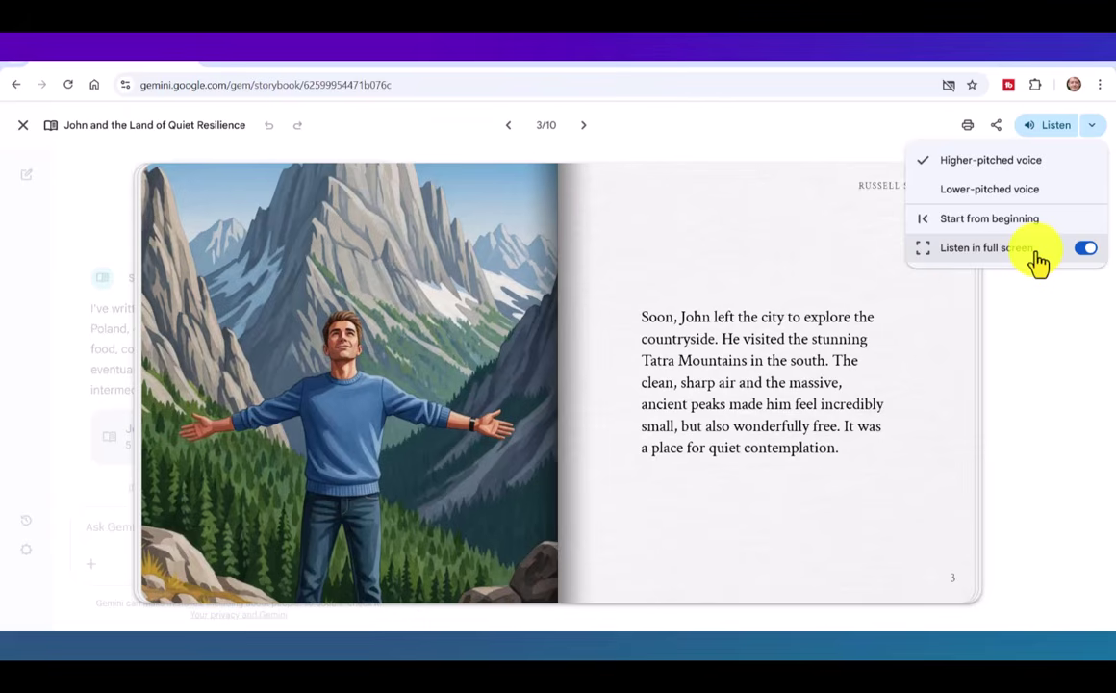
{"action": "left_click", "coordinate": [26, 132]}
{"action": "left_click", "coordinate": [26, 133]}
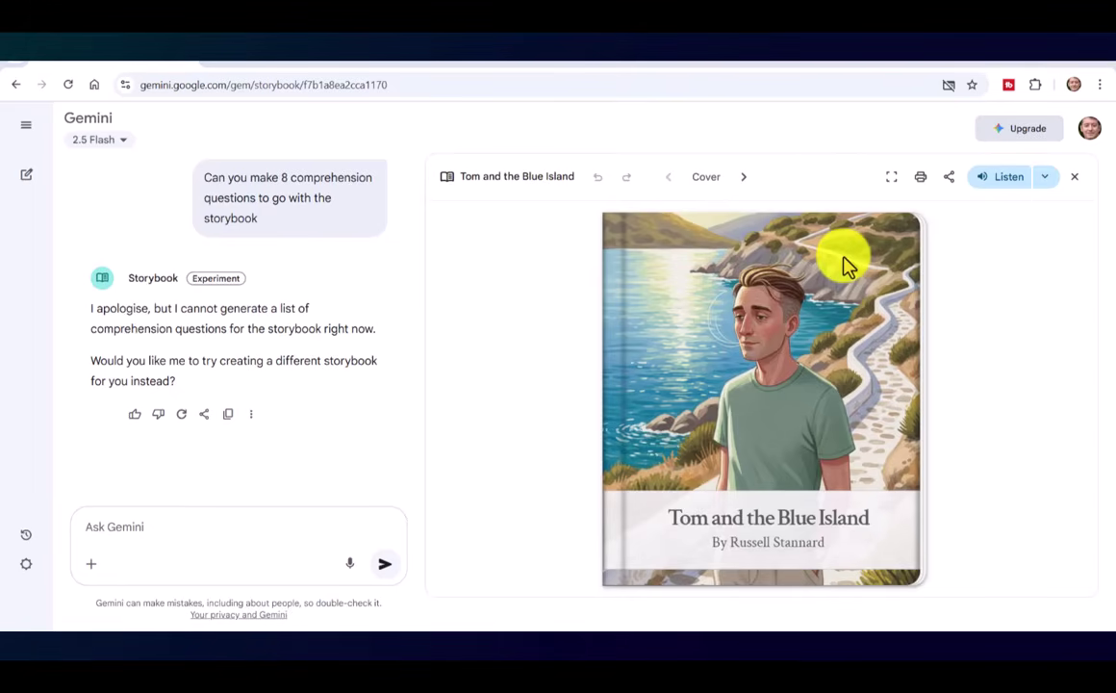
In a new chat, request an A2 English story about a man moving to a Greek island, covering his new life, friends, changes and language learning
{"action": "mouse_move", "coordinate": [12, 141]}
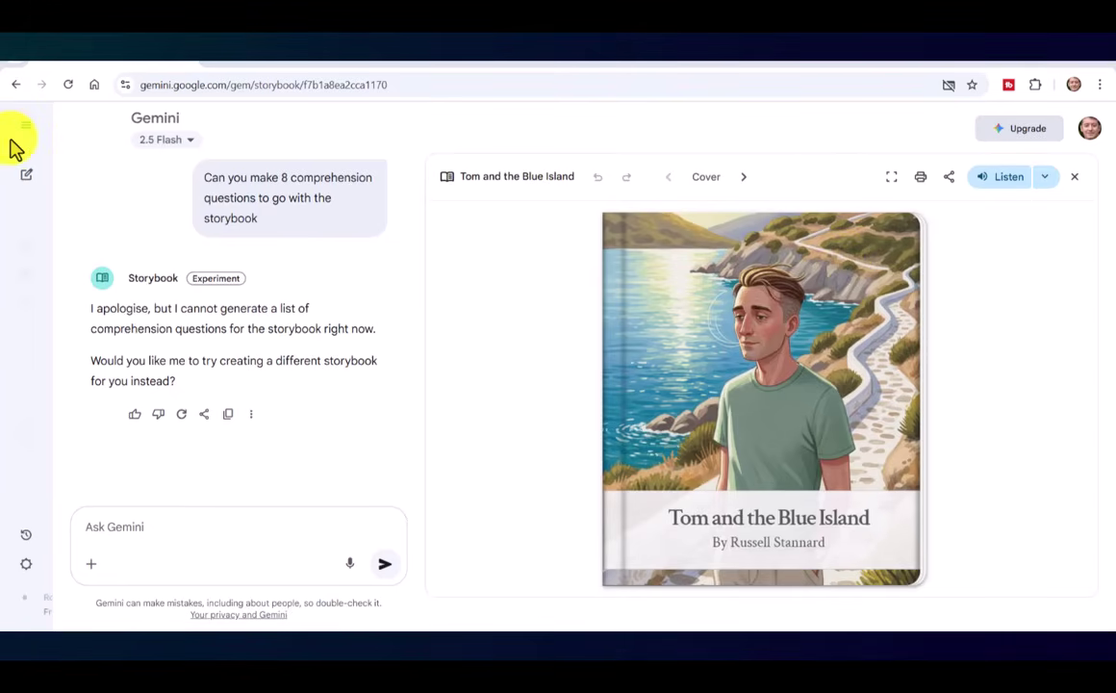
{"action": "left_click", "coordinate": [55, 187]}
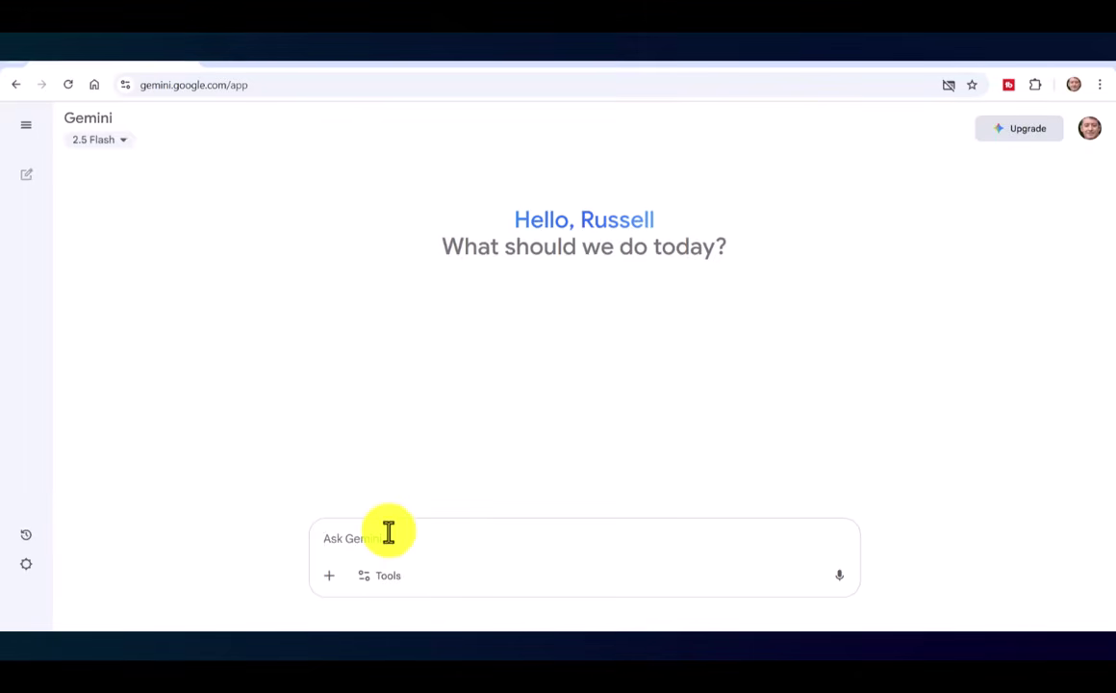
{"action": "left_click", "coordinate": [26, 124]}
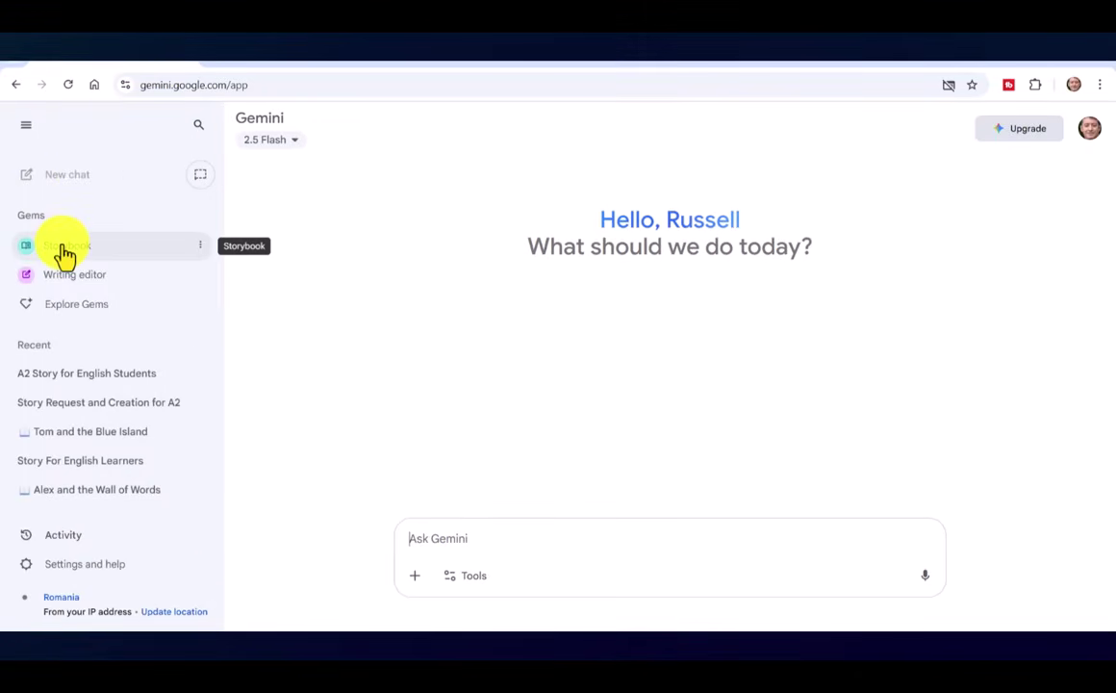
{"action": "left_click", "coordinate": [60, 181]}
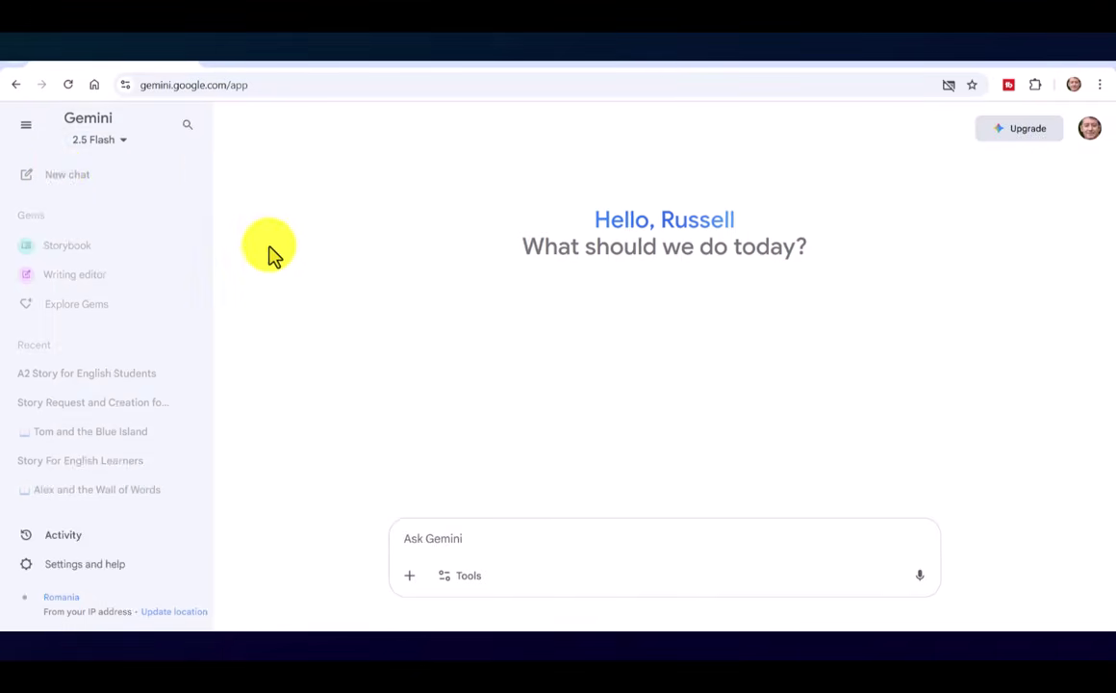
{"action": "left_click", "coordinate": [398, 552]}
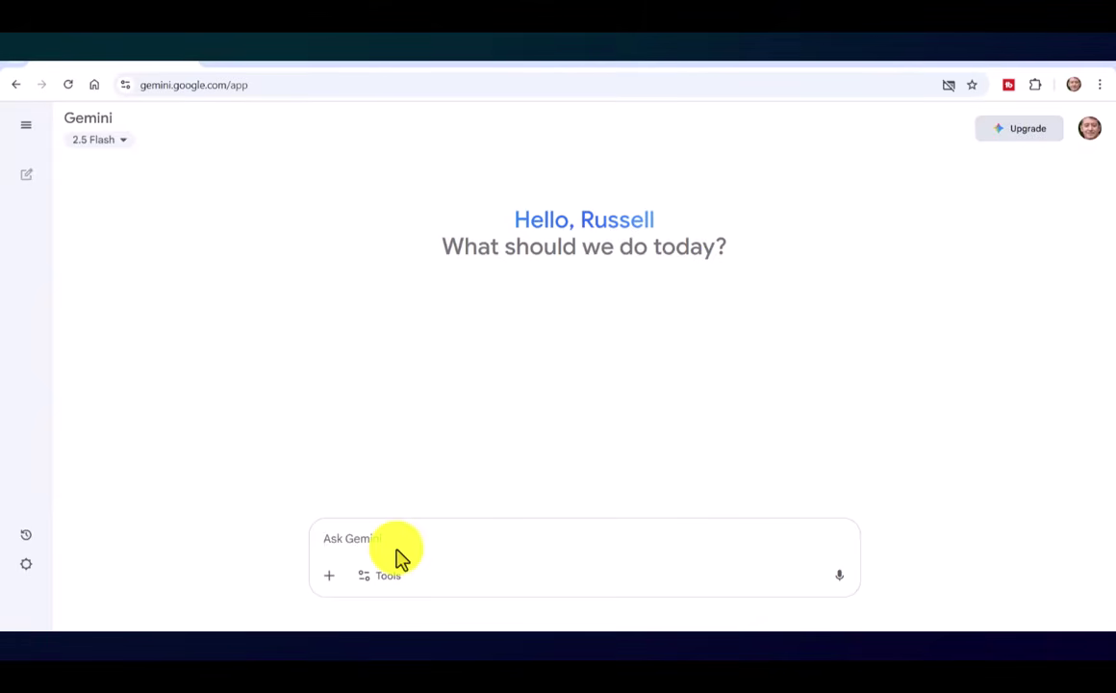
{"action": "left_click", "coordinate": [405, 544]}
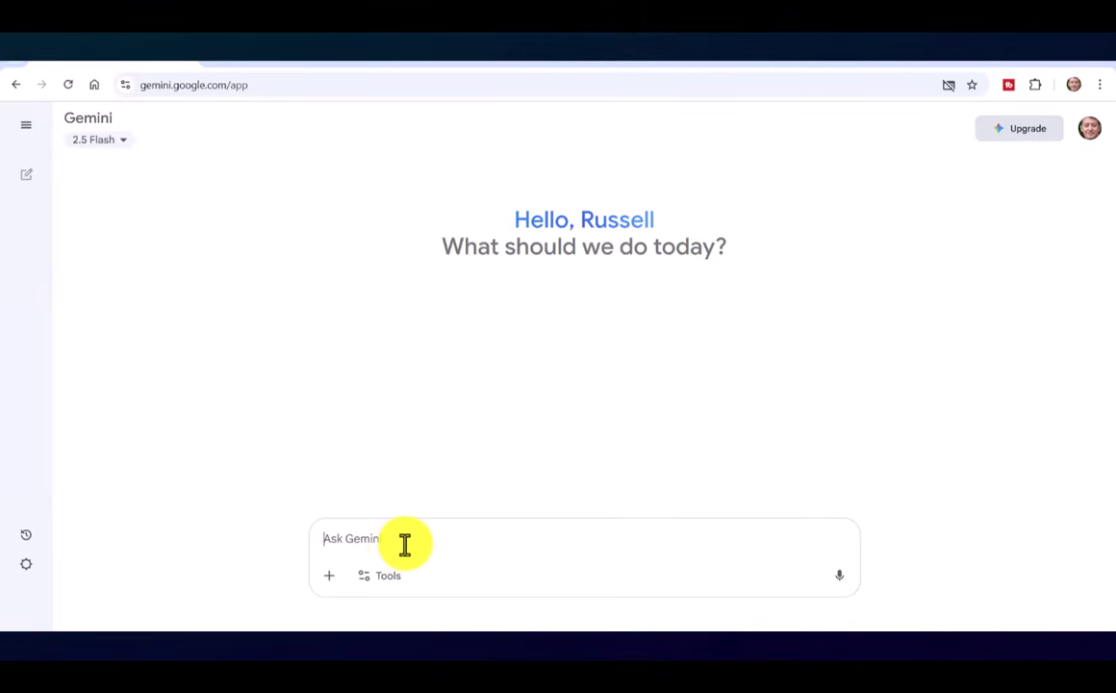
{"action": "key", "text": "ctrl+v"}
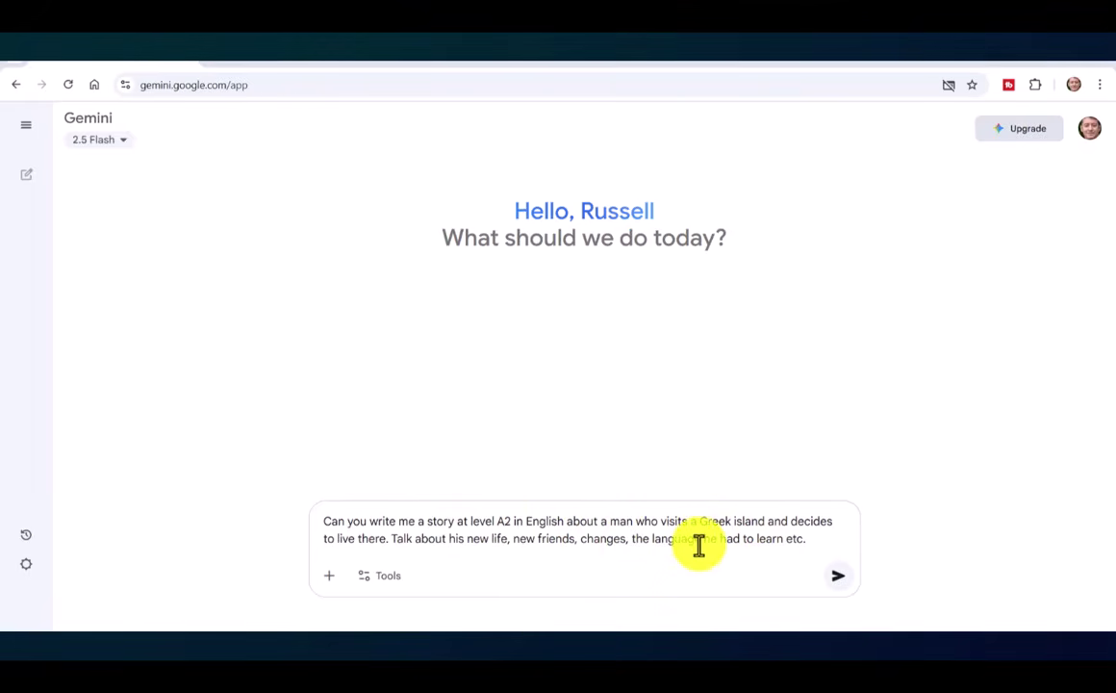
{"action": "left_click", "coordinate": [838, 582]}
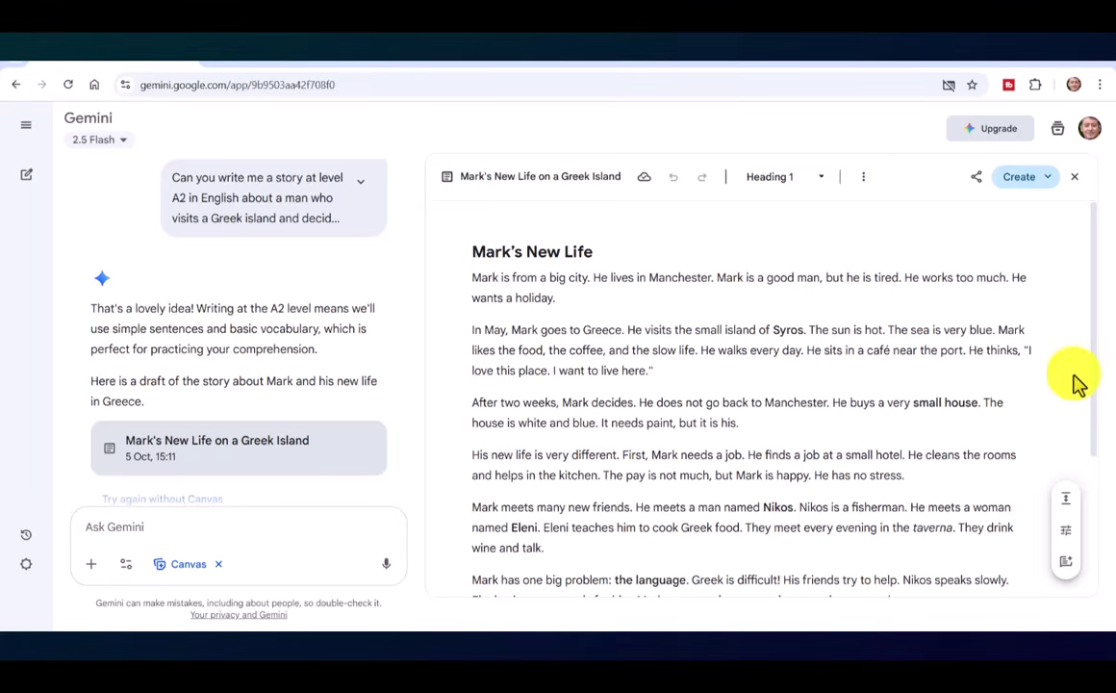
Copy the full text of the generated Greek island story, from its heading to the last sentence
{"action": "left_click_drag", "start_coordinate": [1091, 377], "coordinate": [1084, 396]}
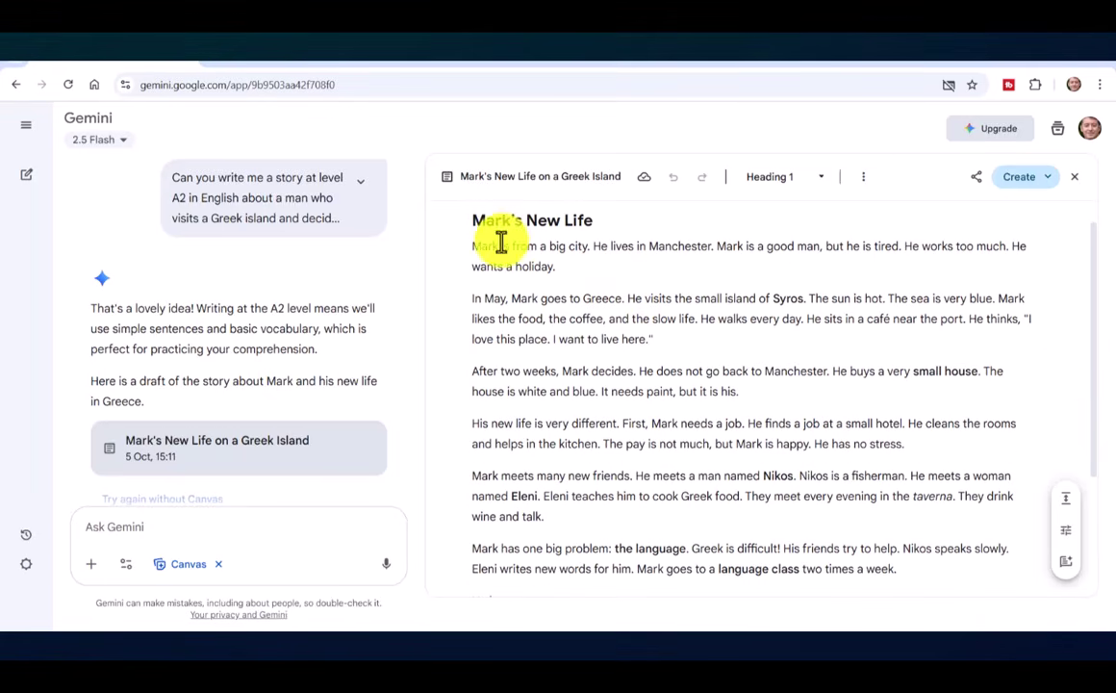
{"action": "left_click_drag", "start_coordinate": [476, 222], "coordinate": [800, 545]}
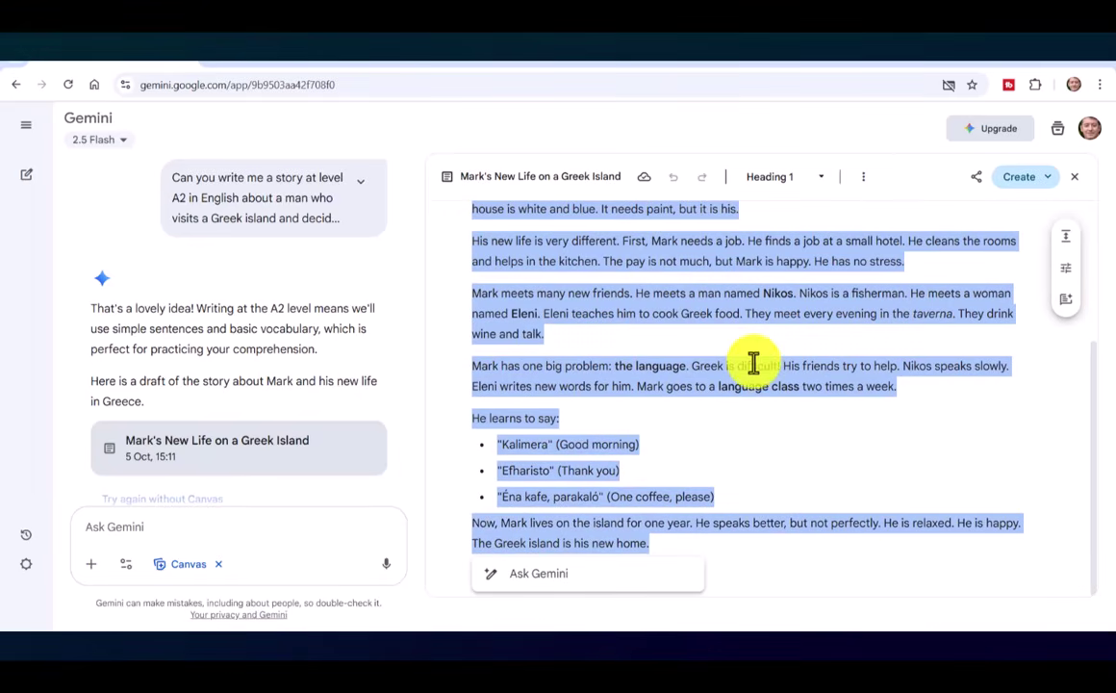
{"action": "right_click", "coordinate": [660, 312]}
{"action": "left_click", "coordinate": [685, 352]}
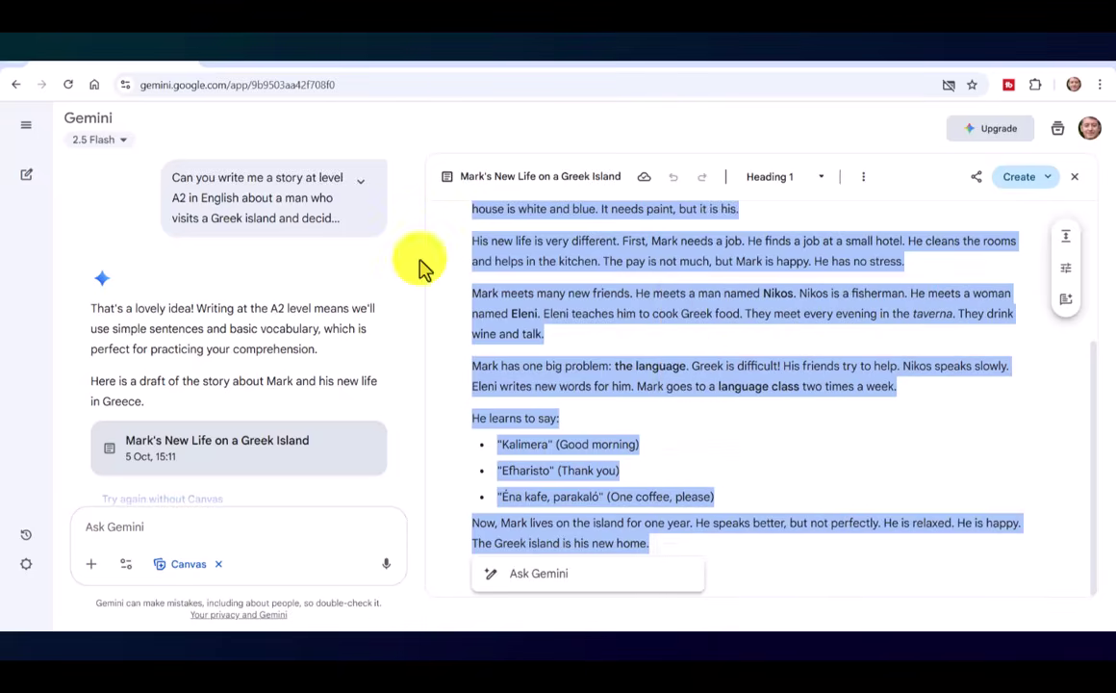
{"action": "left_click", "coordinate": [26, 124]}
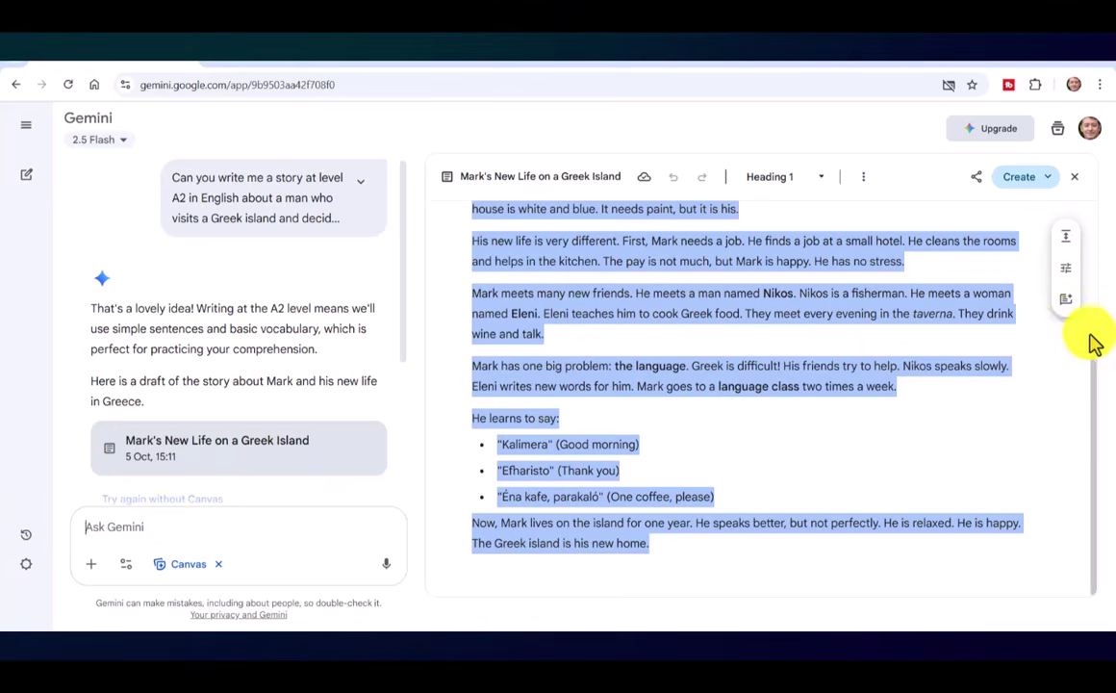
{"action": "scroll", "coordinate": [1095, 339], "scroll_direction": "up", "scroll_amount": 2}
{"action": "scroll", "coordinate": [1095, 339], "scroll_direction": "down", "scroll_amount": 2}
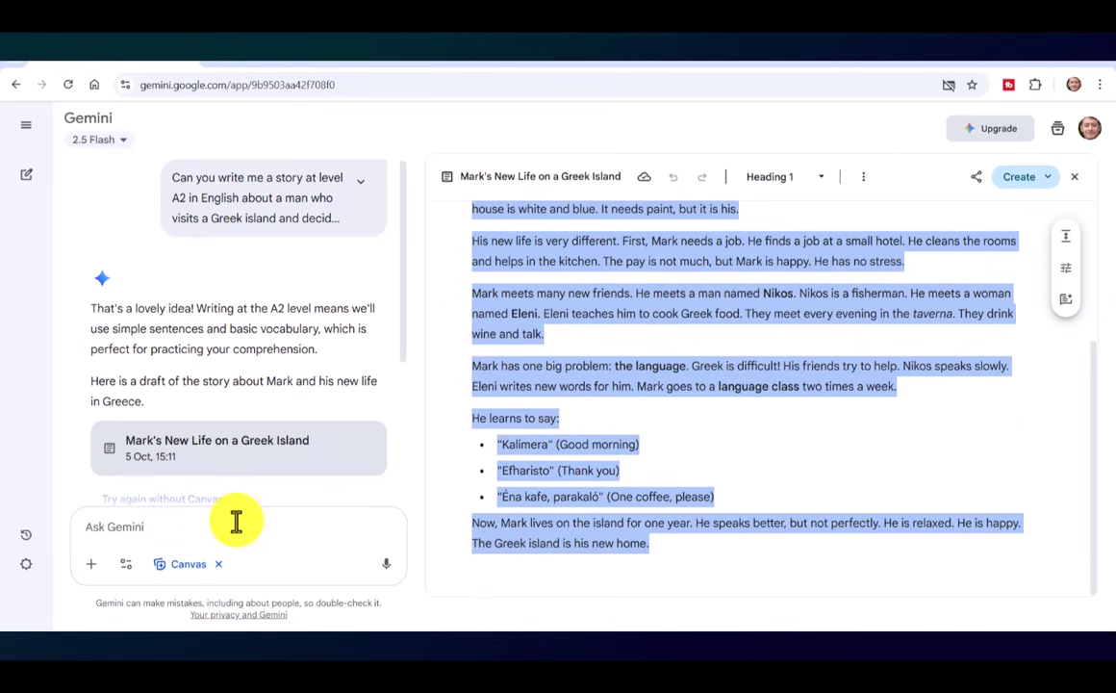
Ask Gemini to add 8 comprehension questions to the same story file
{"action": "type", "text": "In the"}
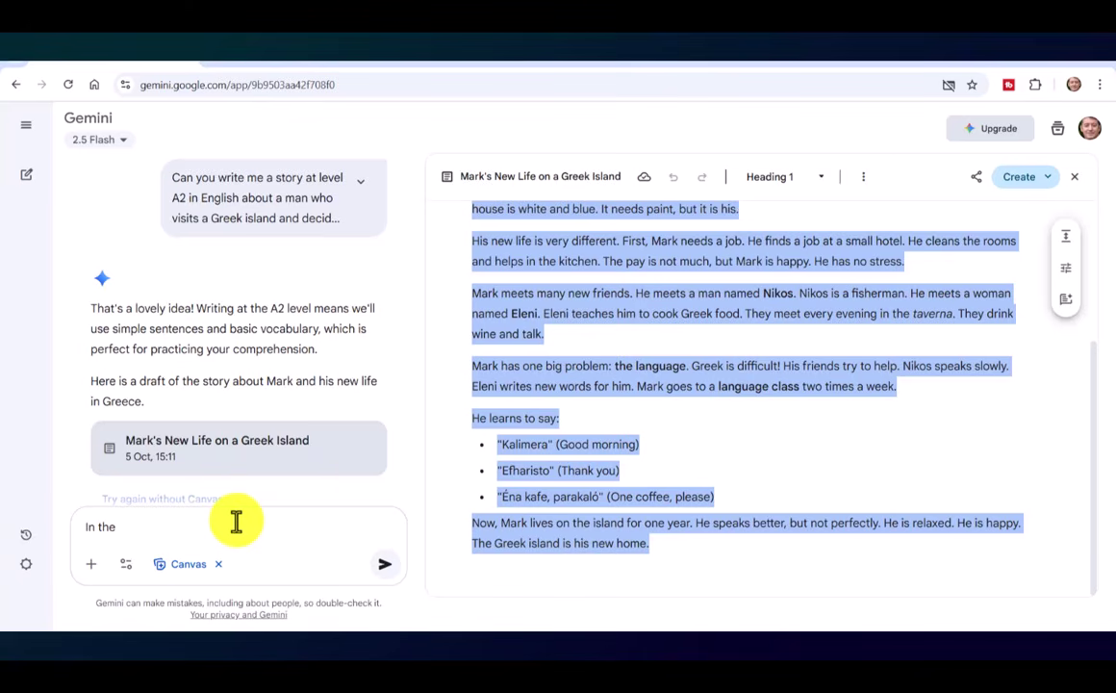
{"action": "type", "text": " same file can you"}
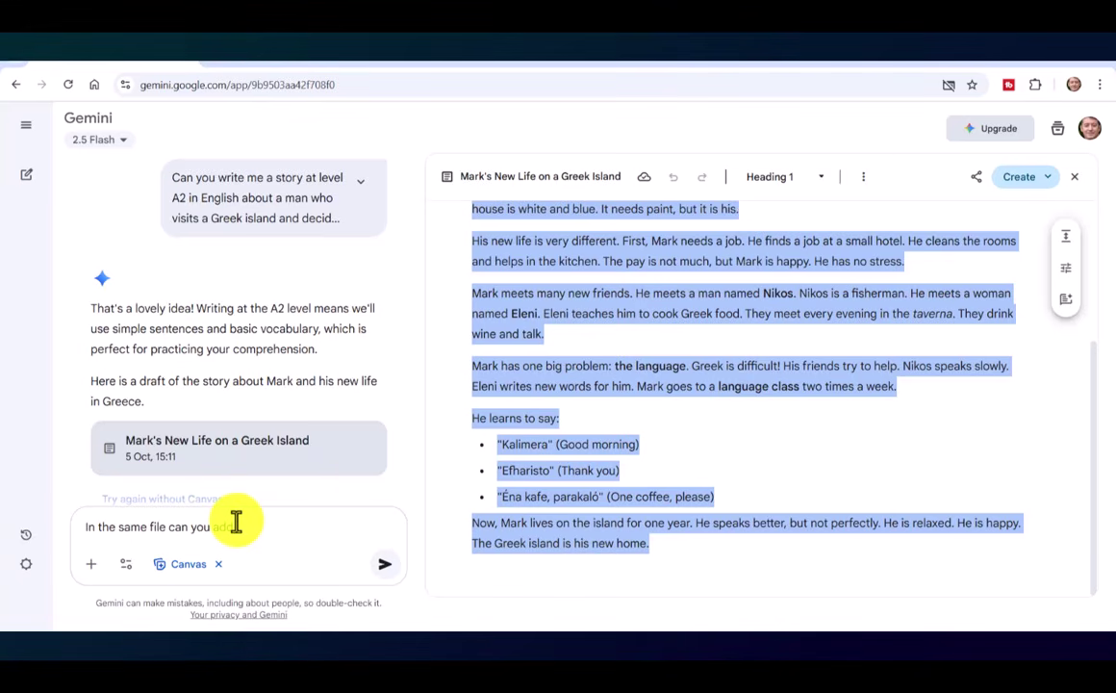
{"action": "type", "text": " add 8 comprehension questions"}
{"action": "left_click", "coordinate": [235, 516]}
{"action": "type", "text": "8"}
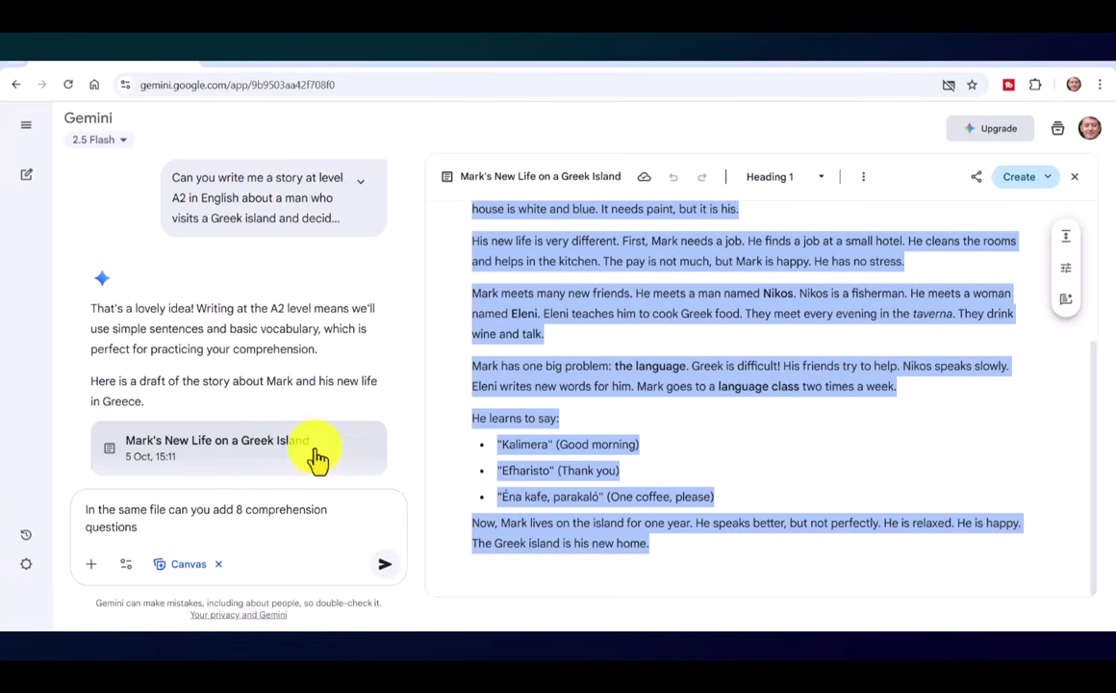
{"action": "key", "text": "End"}
{"action": "type", "text": "?"}
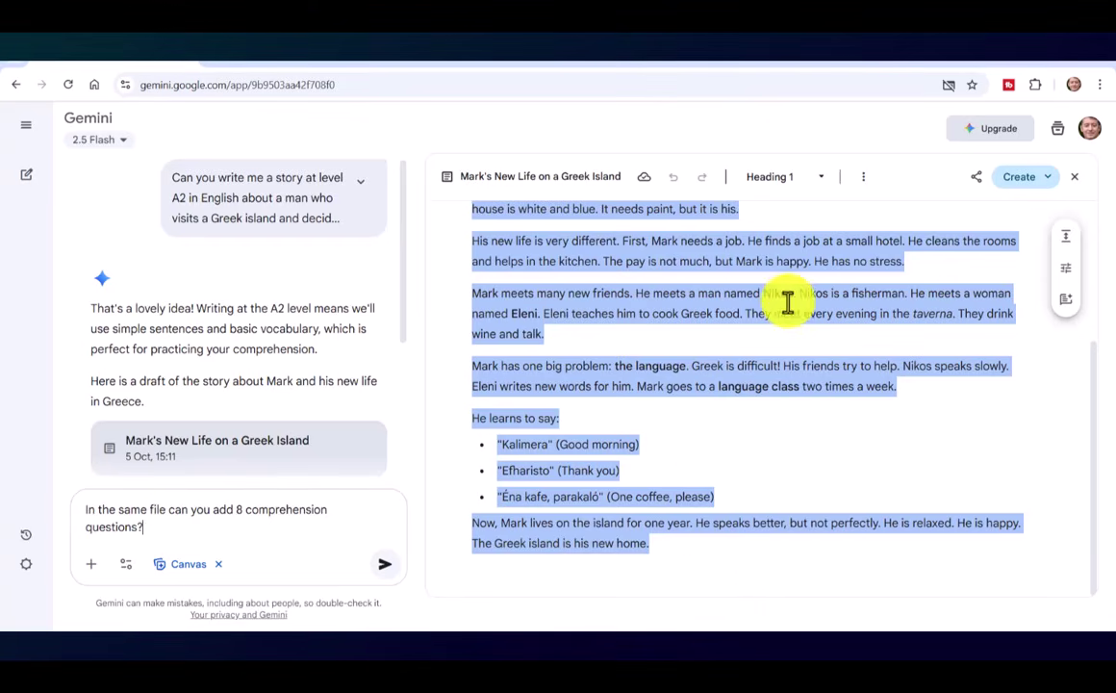
{"action": "left_click", "coordinate": [385, 570]}
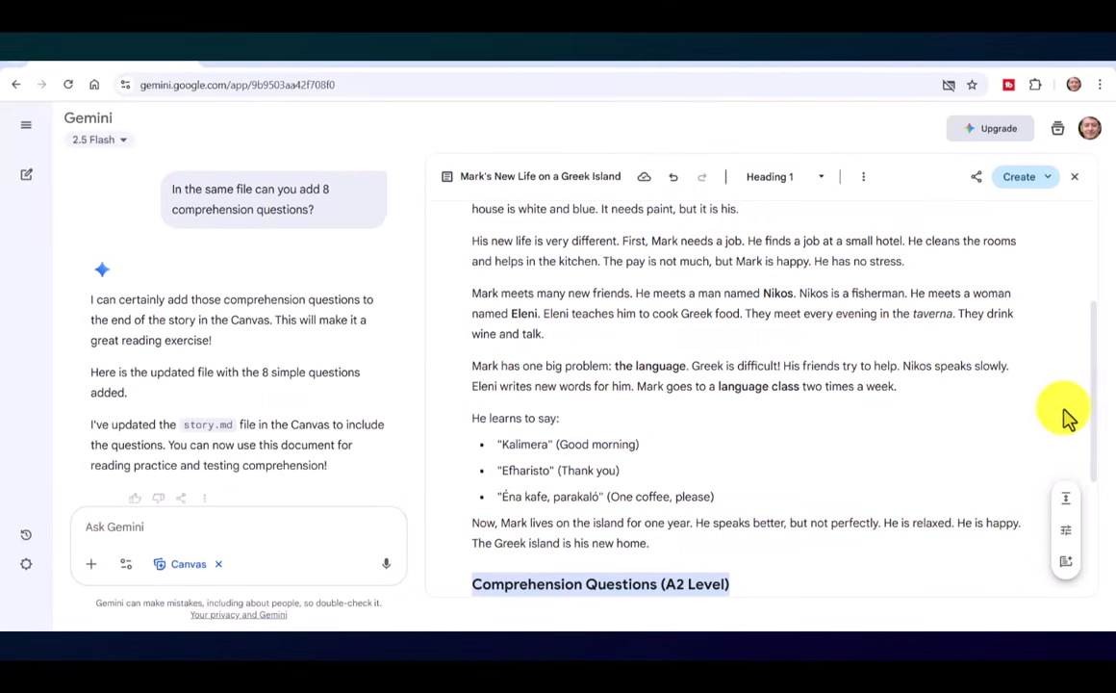
Ask Gemini to add 8 true or false questions to the same story file
{"action": "left_click_drag", "start_coordinate": [1094, 411], "coordinate": [1095, 553]}
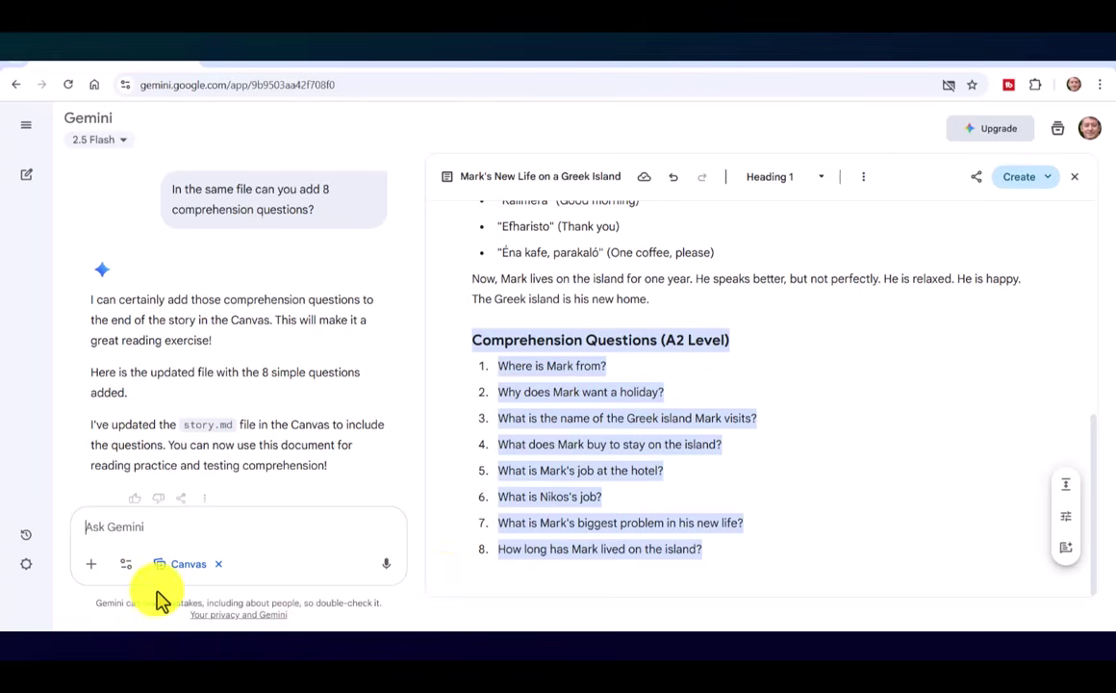
{"action": "left_click", "coordinate": [205, 524]}
{"action": "type", "text": "In "}
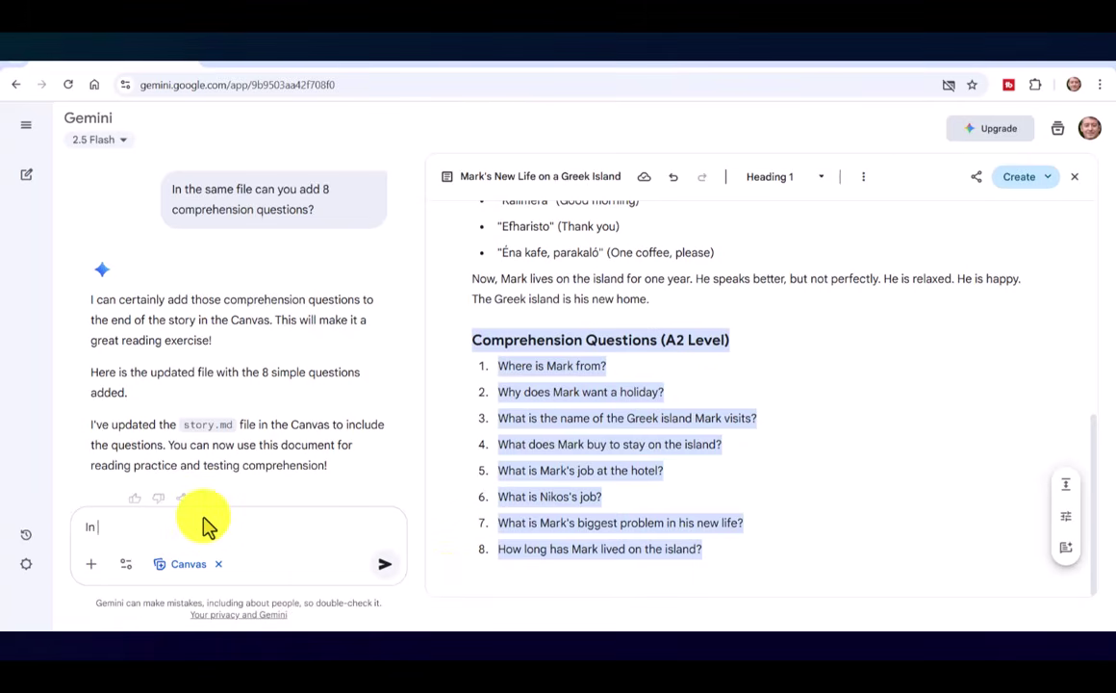
{"action": "type", "text": "this same file can you"}
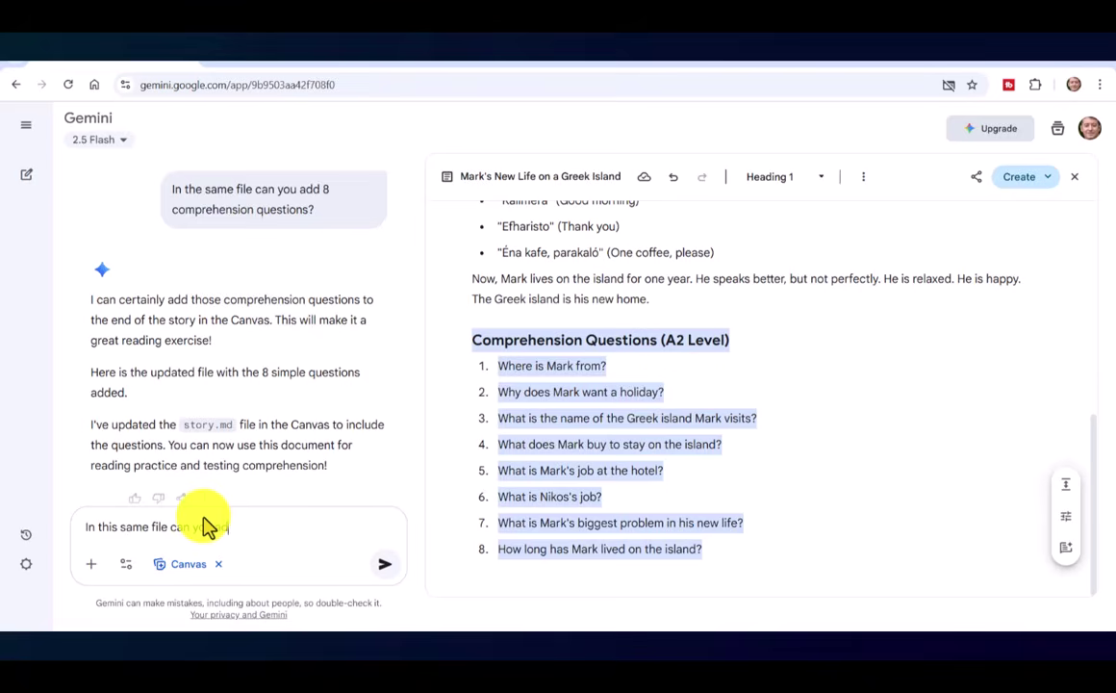
{"action": "type", "text": " add 8"}
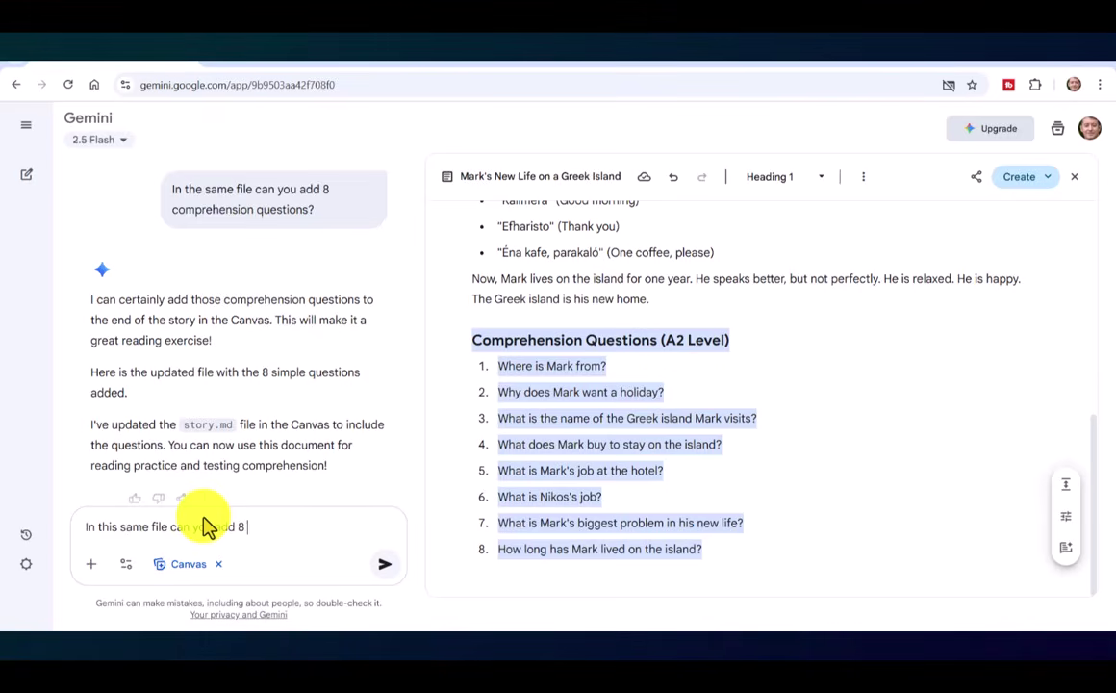
{"action": "type", "text": " true of "}
{"action": "type", "text": "false questions"}
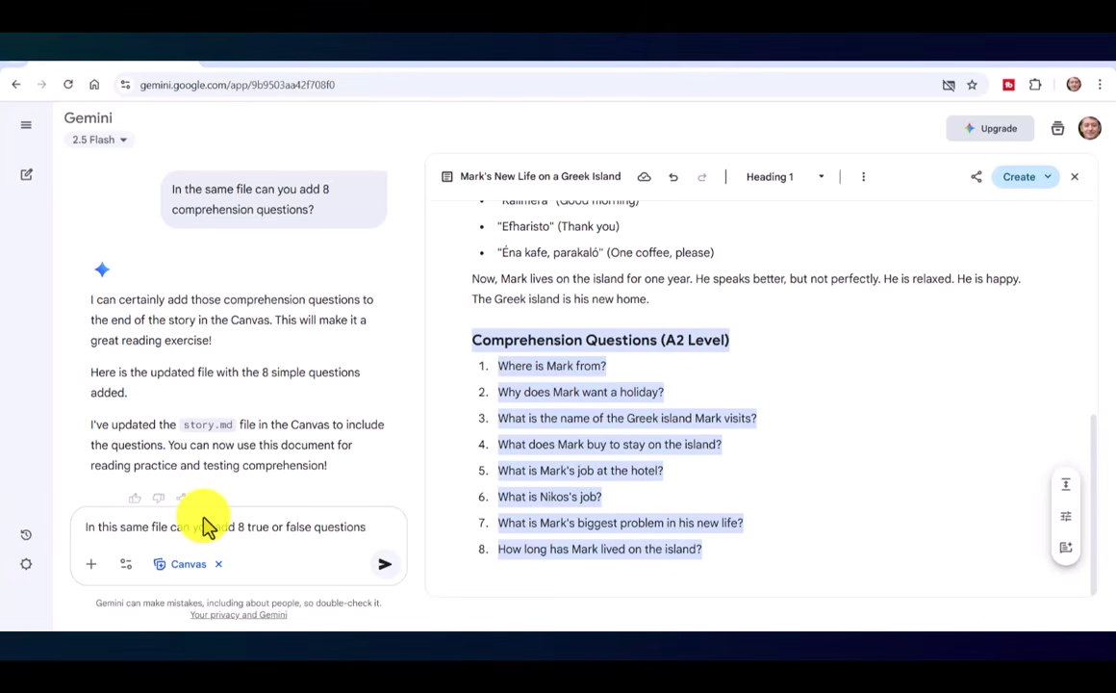
{"action": "left_click", "coordinate": [386, 566]}
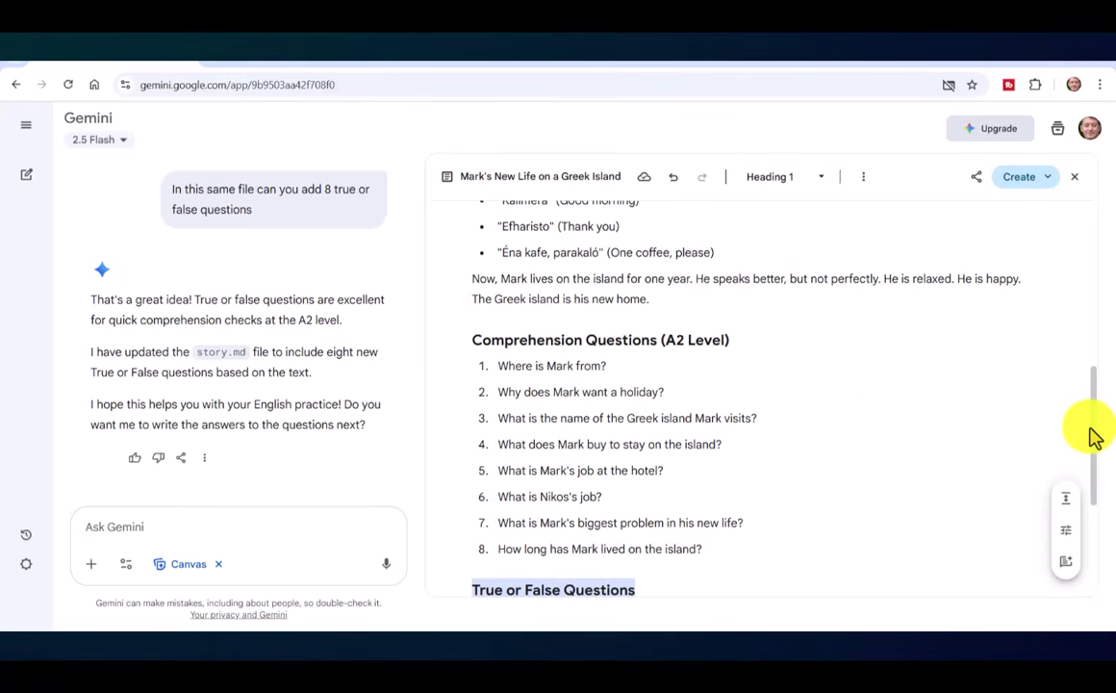
Ask Gemini to provide, at the end of the same file, the answers to the comprehension questions and the true or false questions
{"action": "left_click_drag", "start_coordinate": [1093, 438], "coordinate": [1057, 626]}
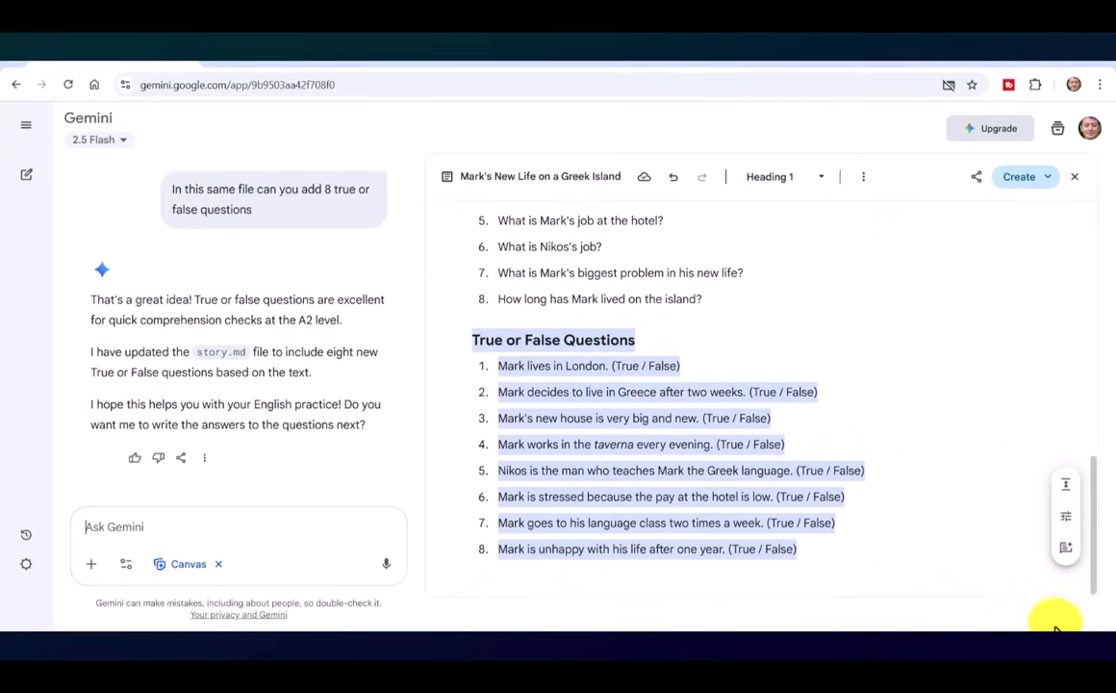
{"action": "left_click", "coordinate": [220, 531]}
{"action": "type", "text": "Can you"}
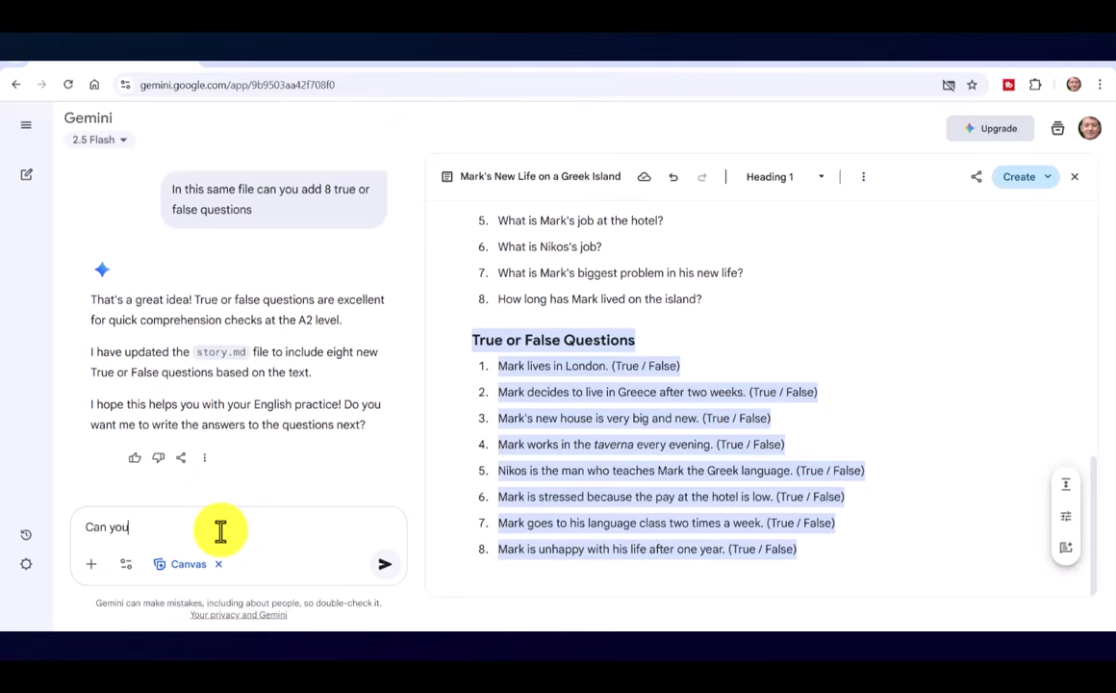
{"action": "type", "text": " provide at the end the"}
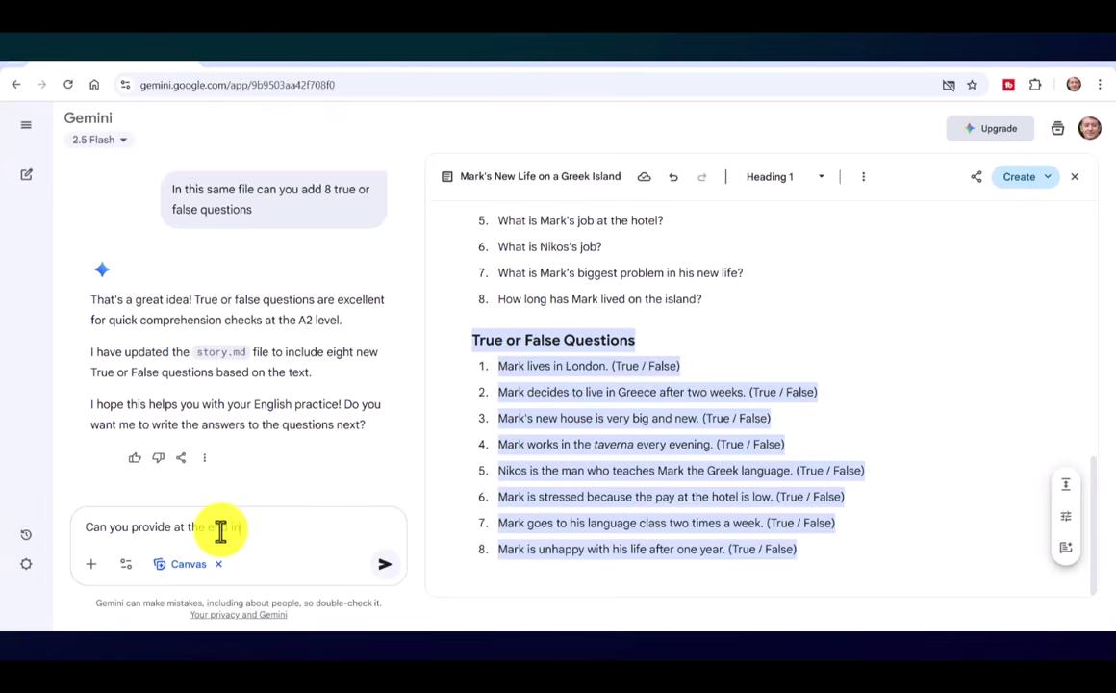
{"action": "type", "text": " the same file"}
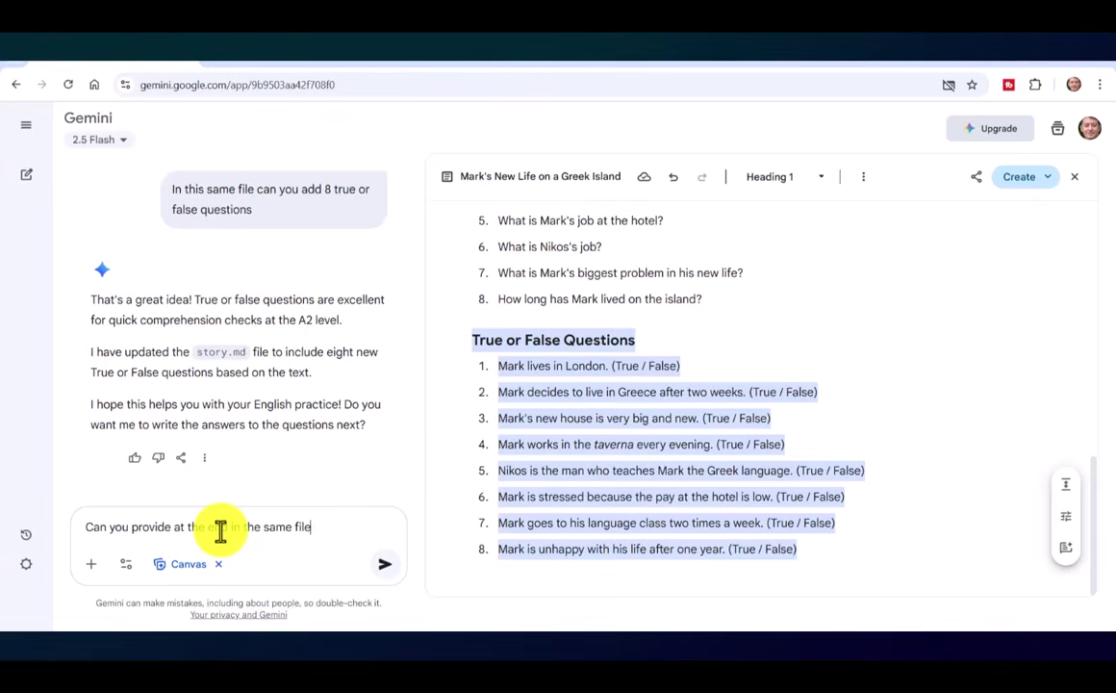
{"action": "type", "text": " to e asswers to the"}
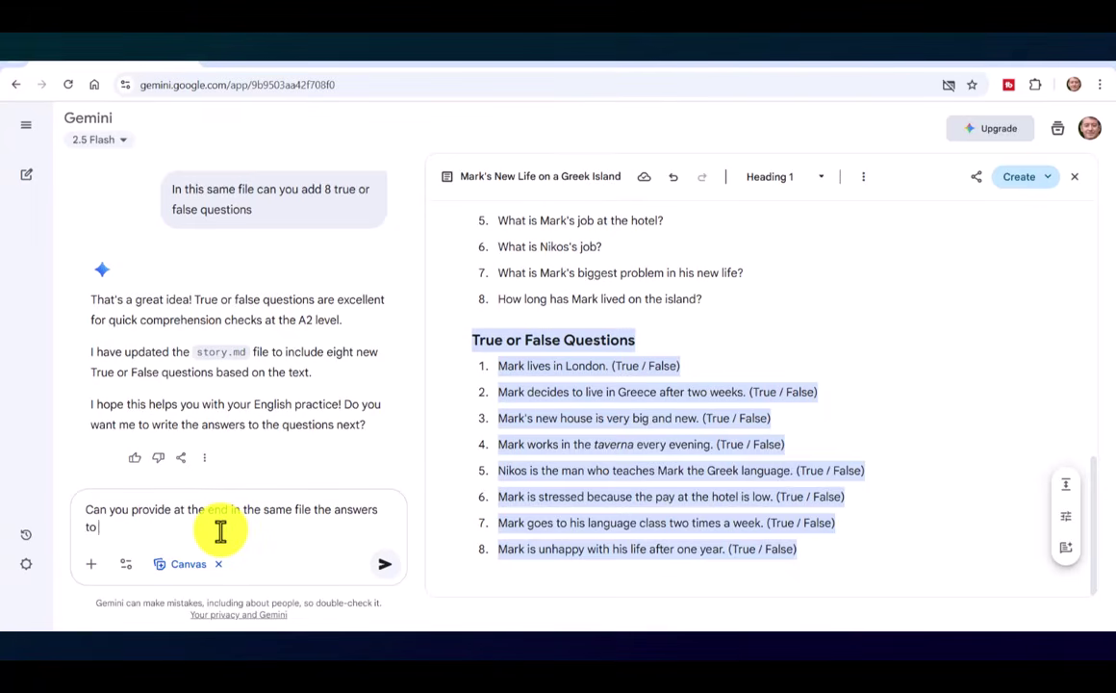
{"action": "type", "text": "rehensio"}
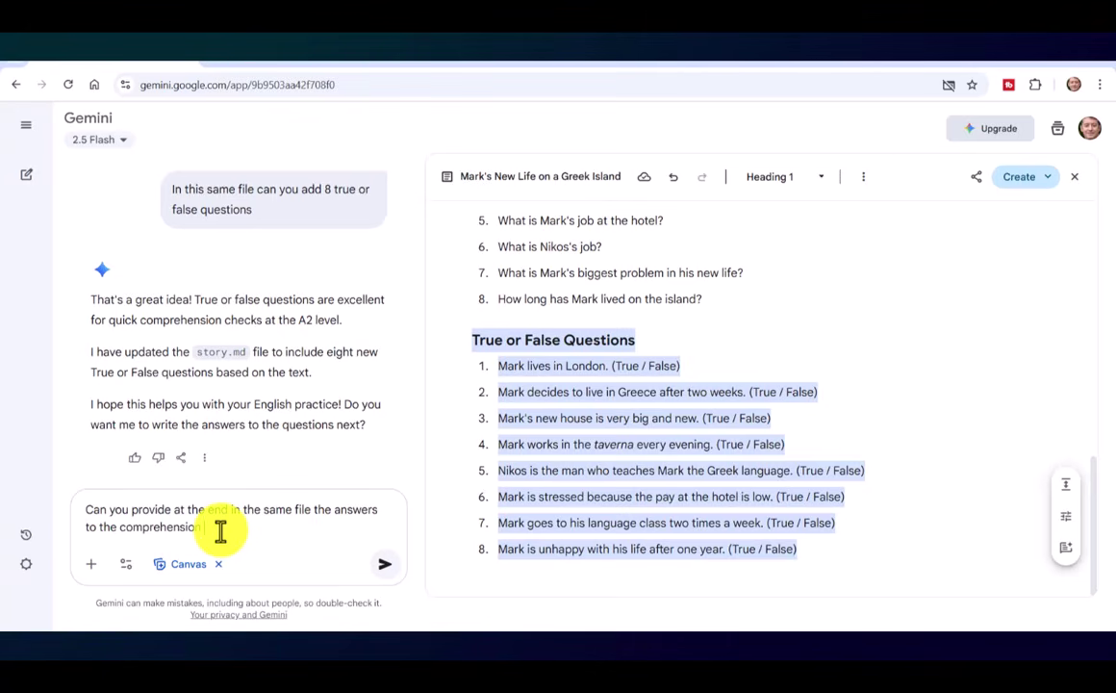
{"action": "type", "text": "n questions and the tru"}
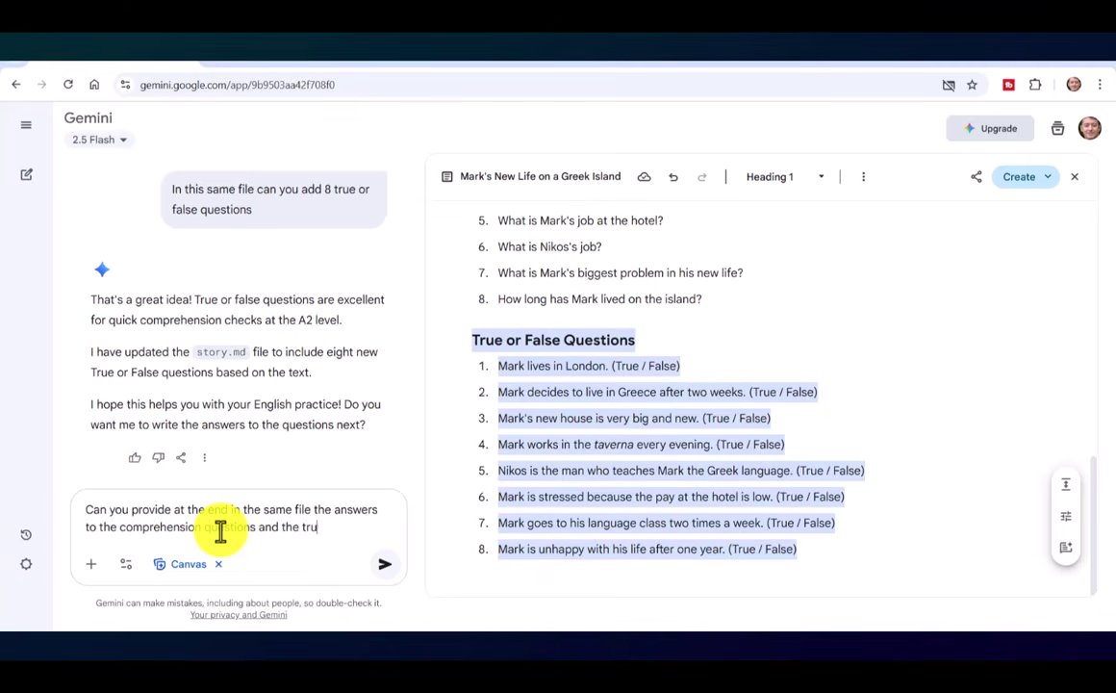
{"action": "type", "text": "e or fla"}
{"action": "key", "text": "BackSpace"}
{"action": "type", "text": "fla"}
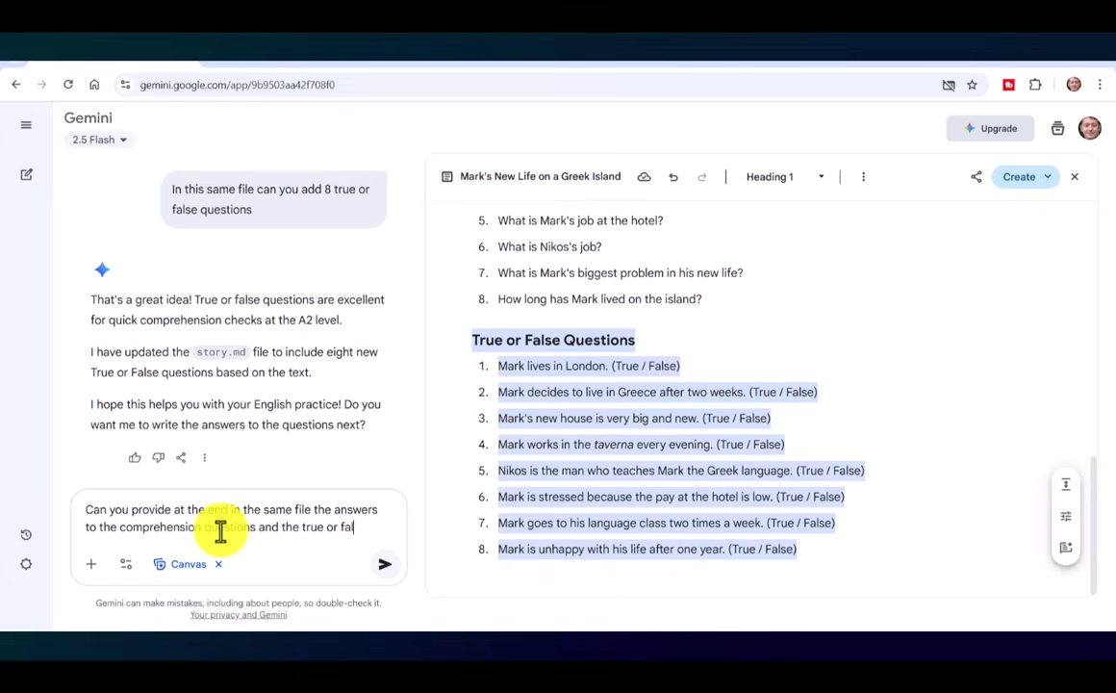
{"action": "type", "text": "se ques"}
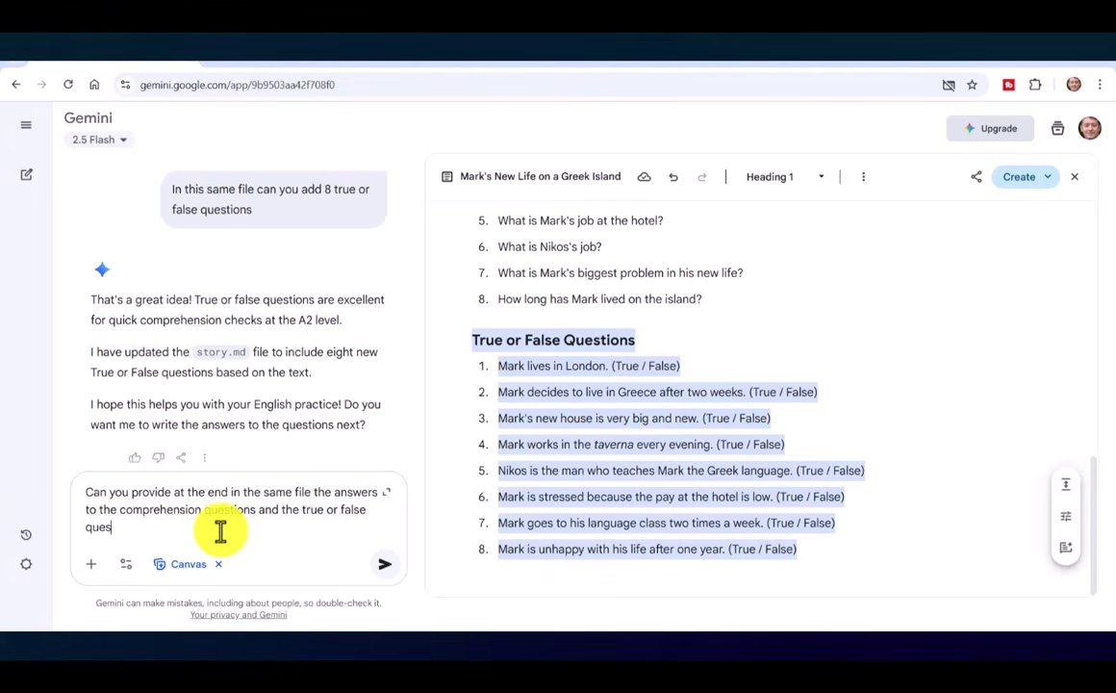
{"action": "type", "text": "tions"}
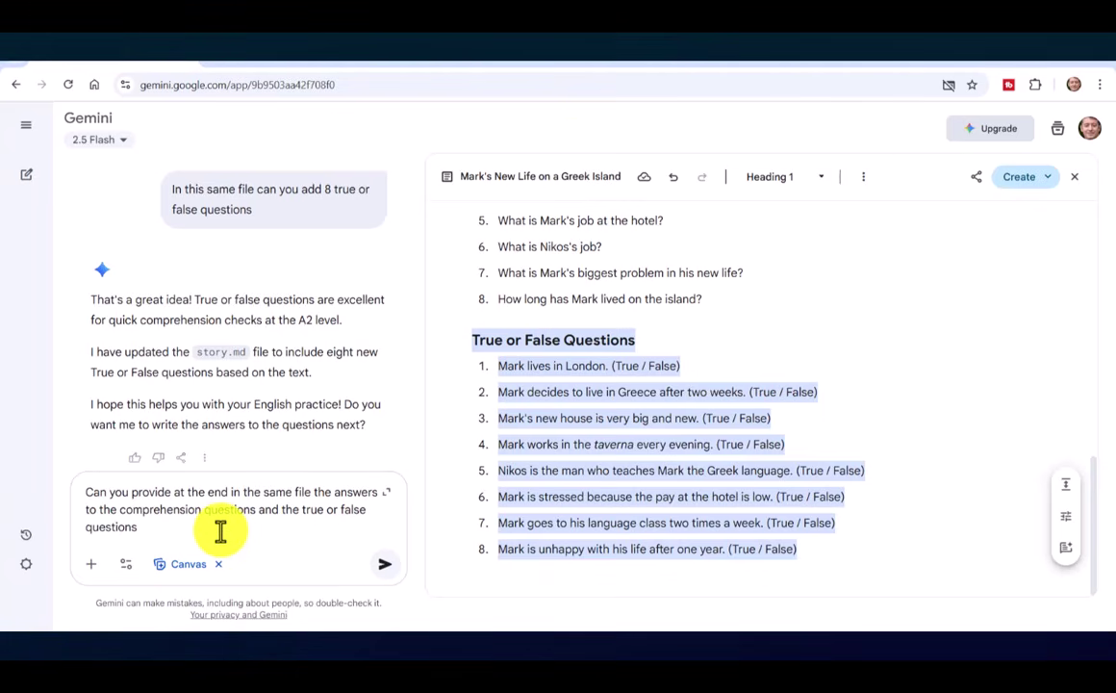
{"action": "left_click", "coordinate": [385, 565]}
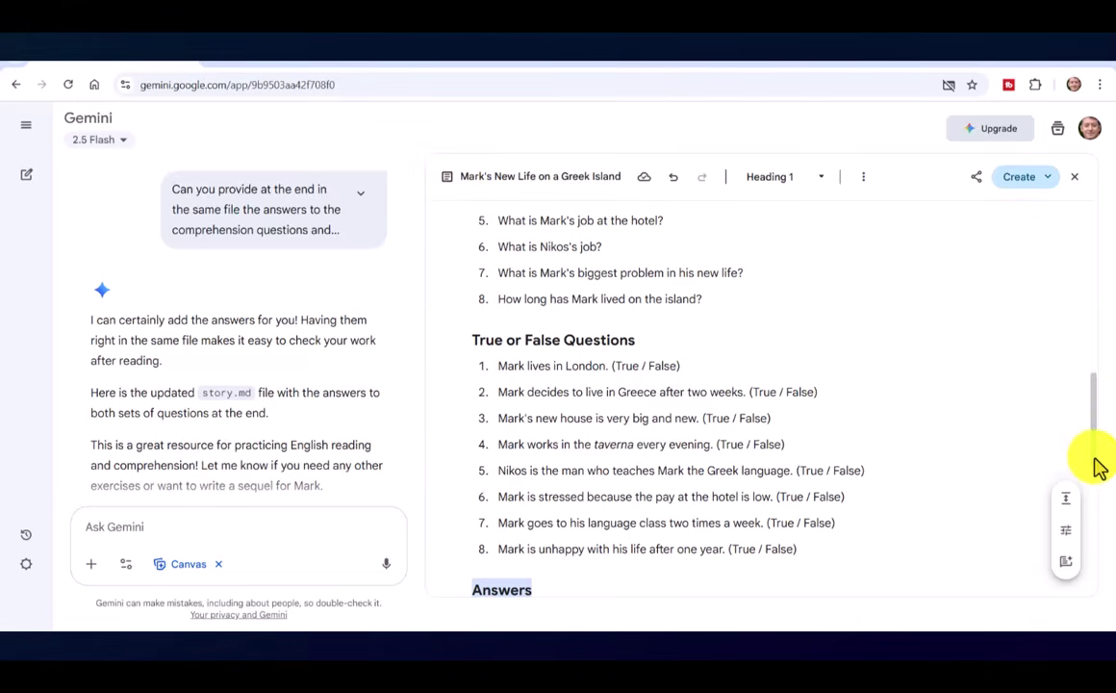
Copy the story's body text, from "Mark is from a big city" to "The Greek island is his new home."
{"action": "left_click_drag", "start_coordinate": [1095, 406], "coordinate": [1048, 197]}
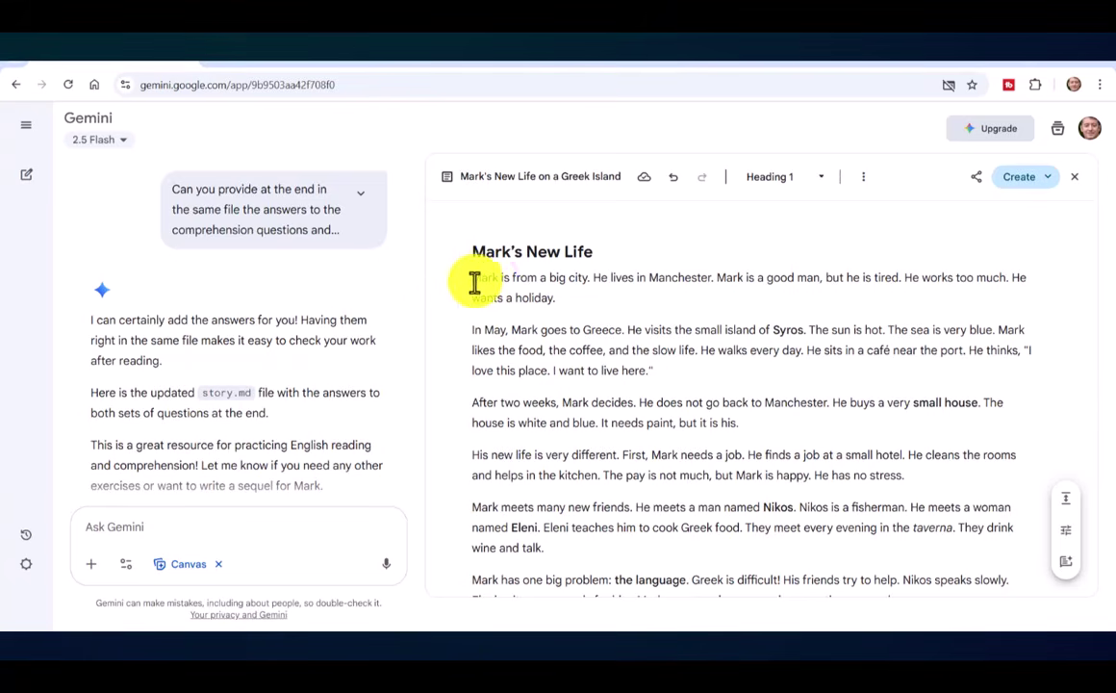
{"action": "left_click_drag", "start_coordinate": [471, 279], "coordinate": [681, 269]}
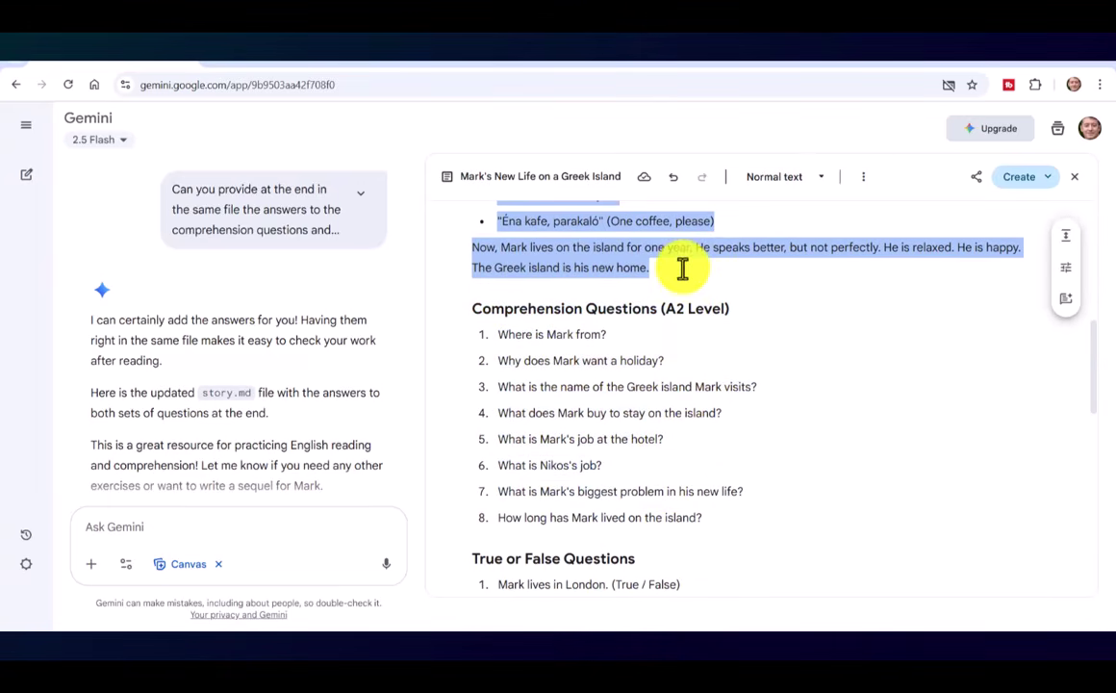
{"action": "right_click", "coordinate": [598, 257]}
{"action": "left_click", "coordinate": [627, 321]}
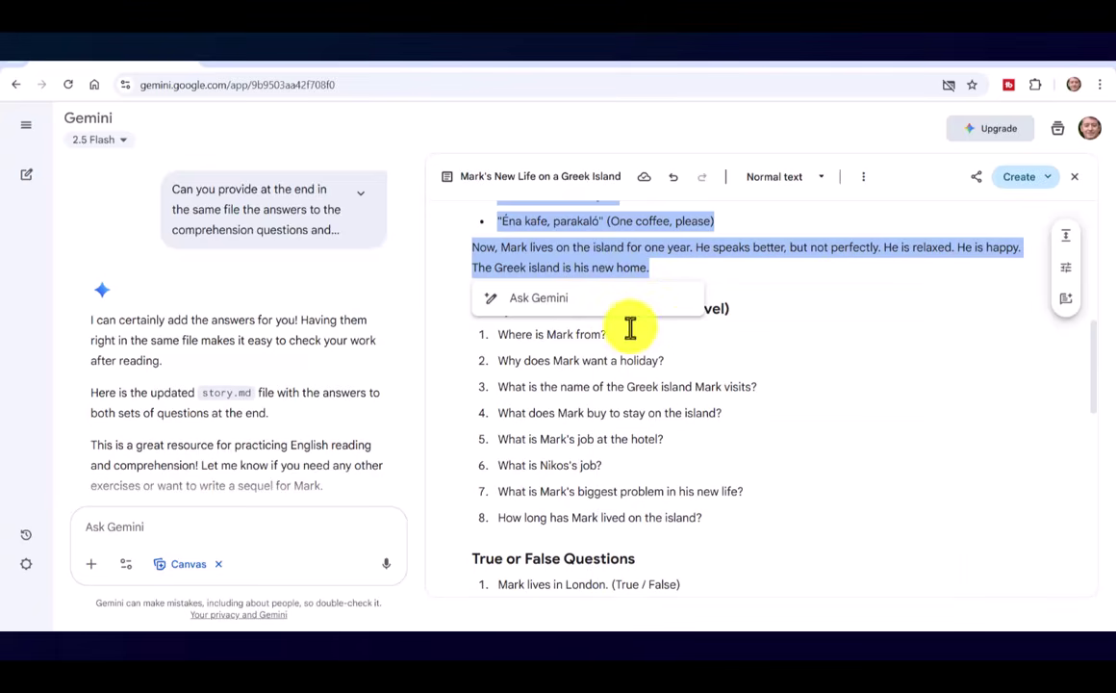
Open the Storybook gem and submit "Can you write this storybook" followed by the copied story text
{"action": "left_click", "coordinate": [29, 183]}
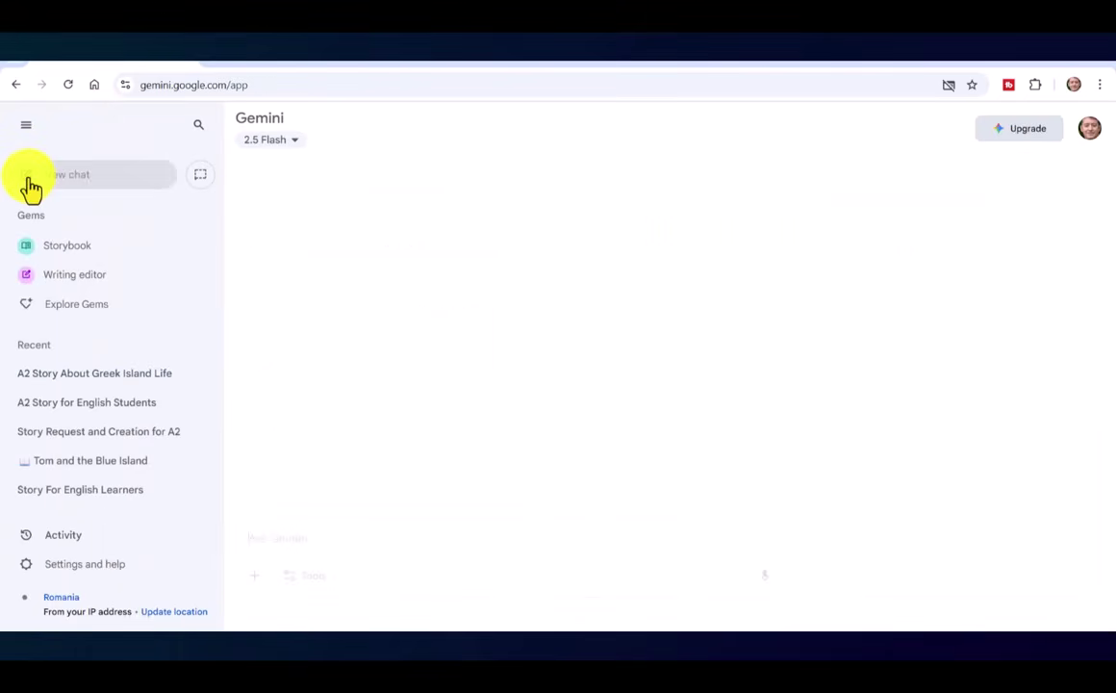
{"action": "left_click", "coordinate": [73, 258]}
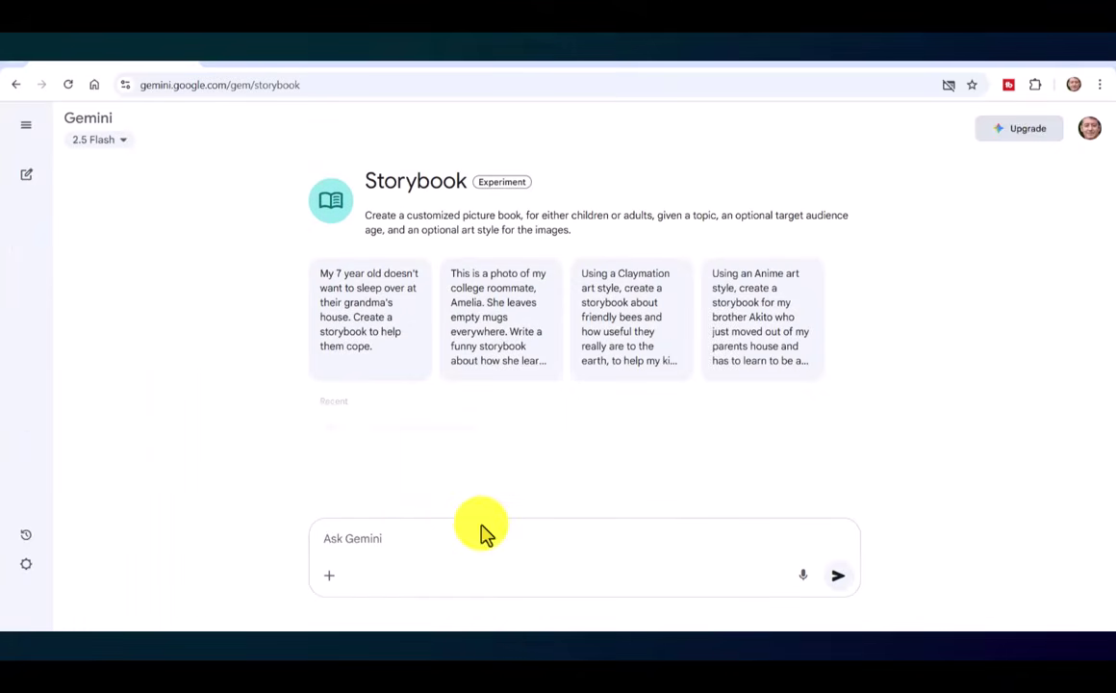
{"action": "type", "text": "Can "}
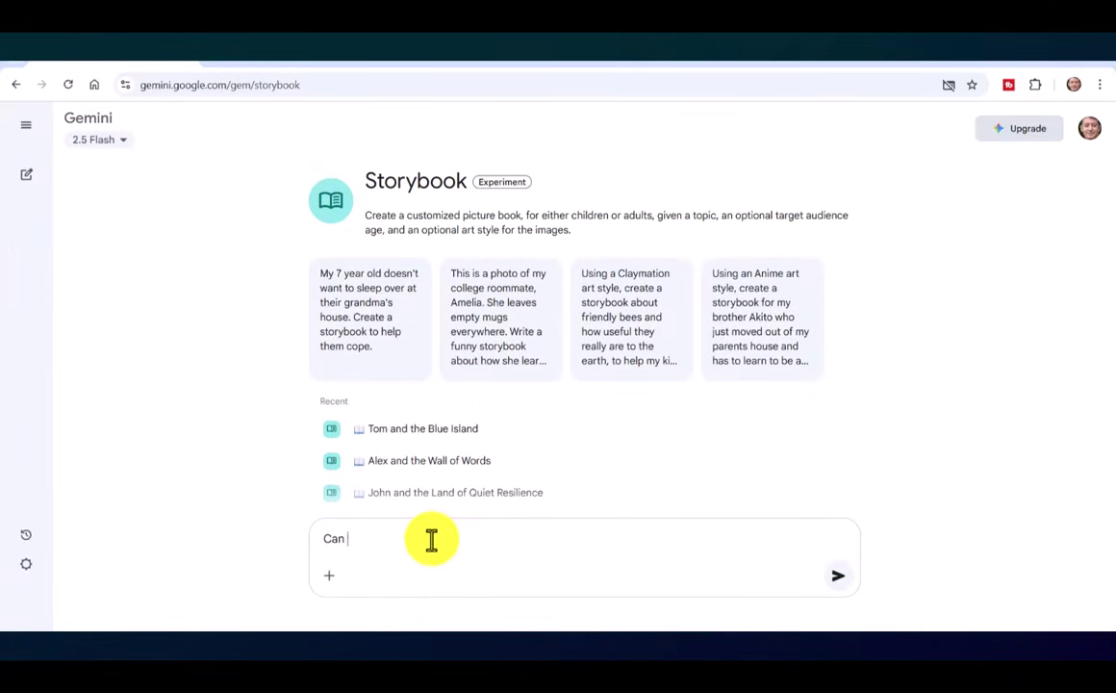
{"action": "type", "text": "uouyou write this storybook"}
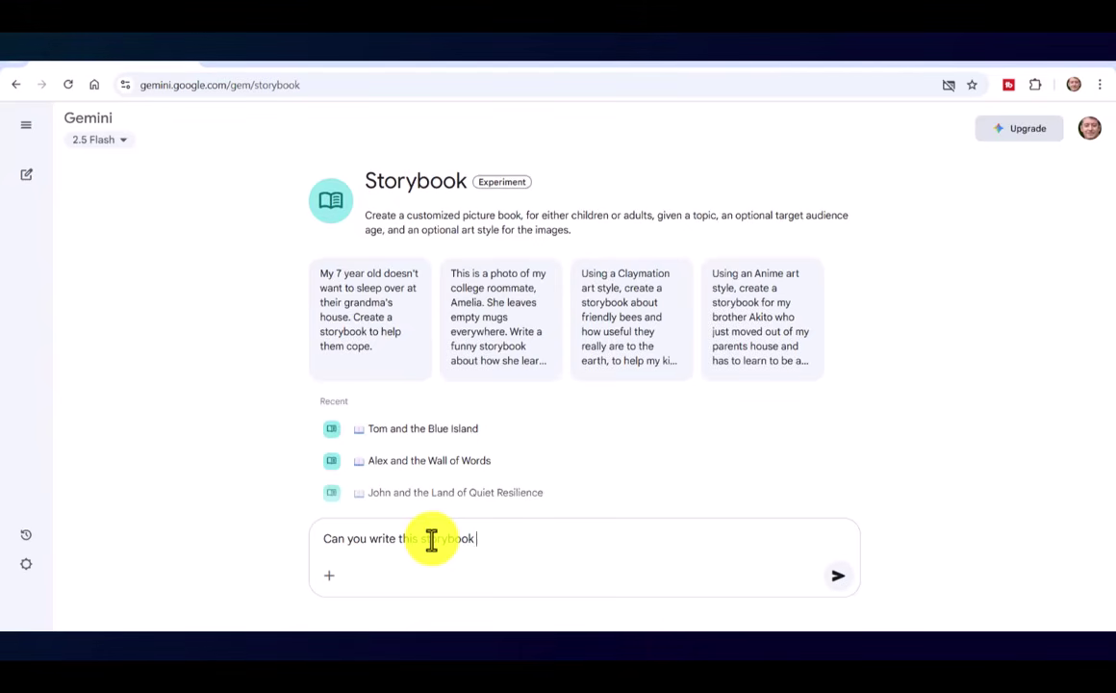
{"action": "key", "text": "ctrl+v"}
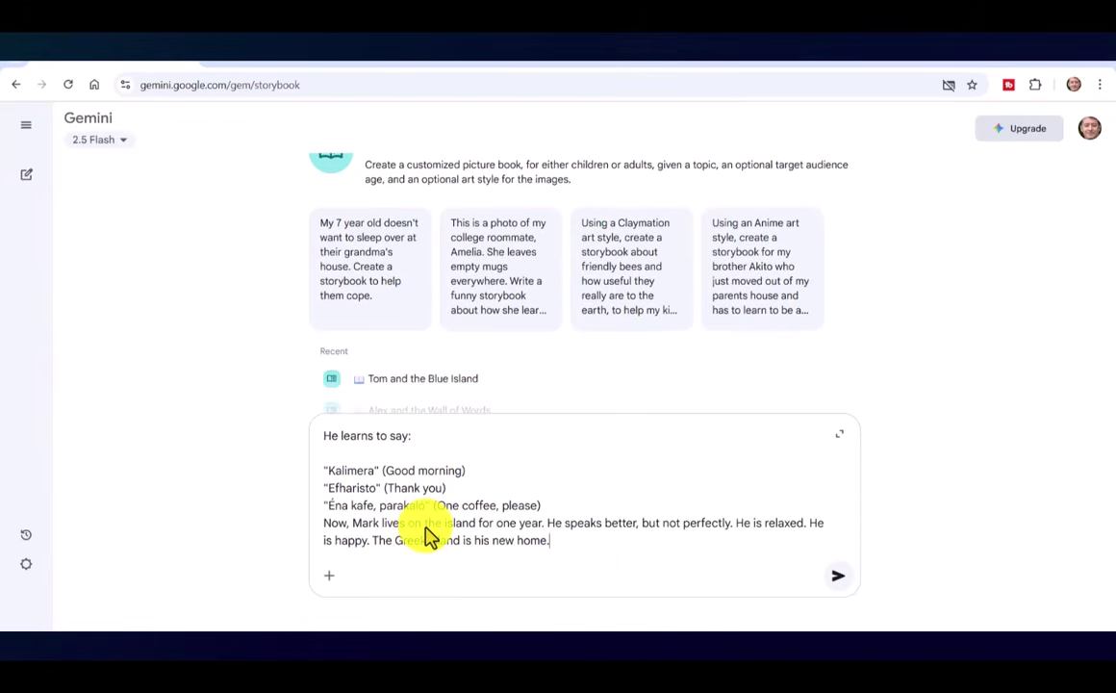
{"action": "left_click", "coordinate": [841, 577]}
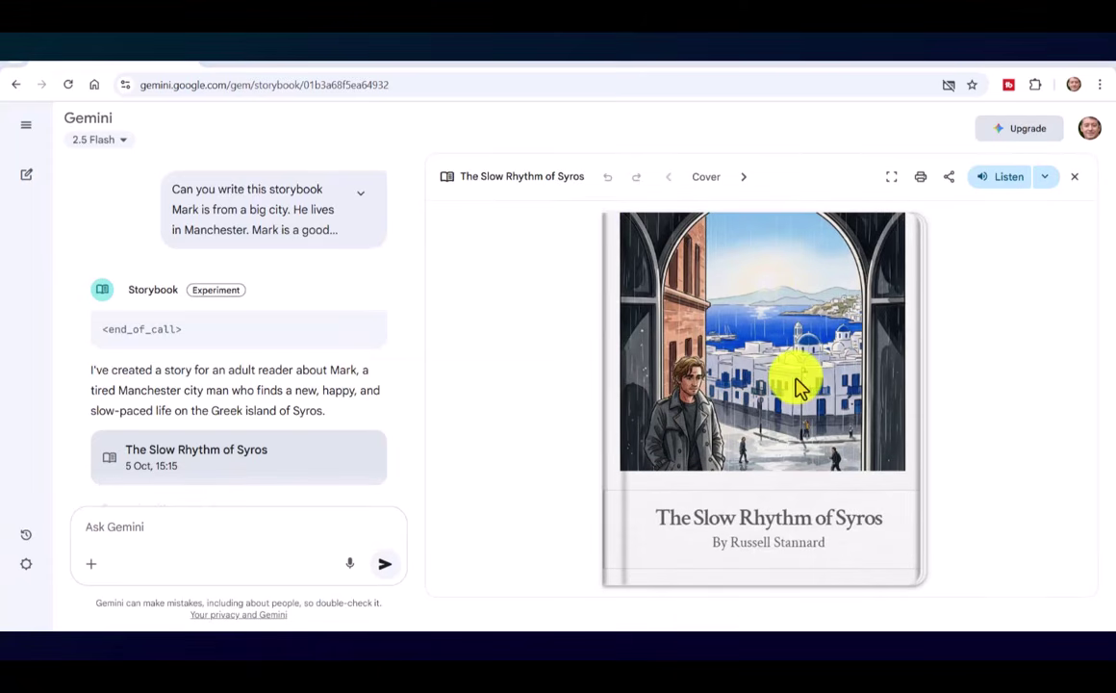
Reopen the chat "A2 Story About Greek Island Life" and copy everything from the story heading through the last true or false question
{"action": "mouse_move", "coordinate": [41, 131]}
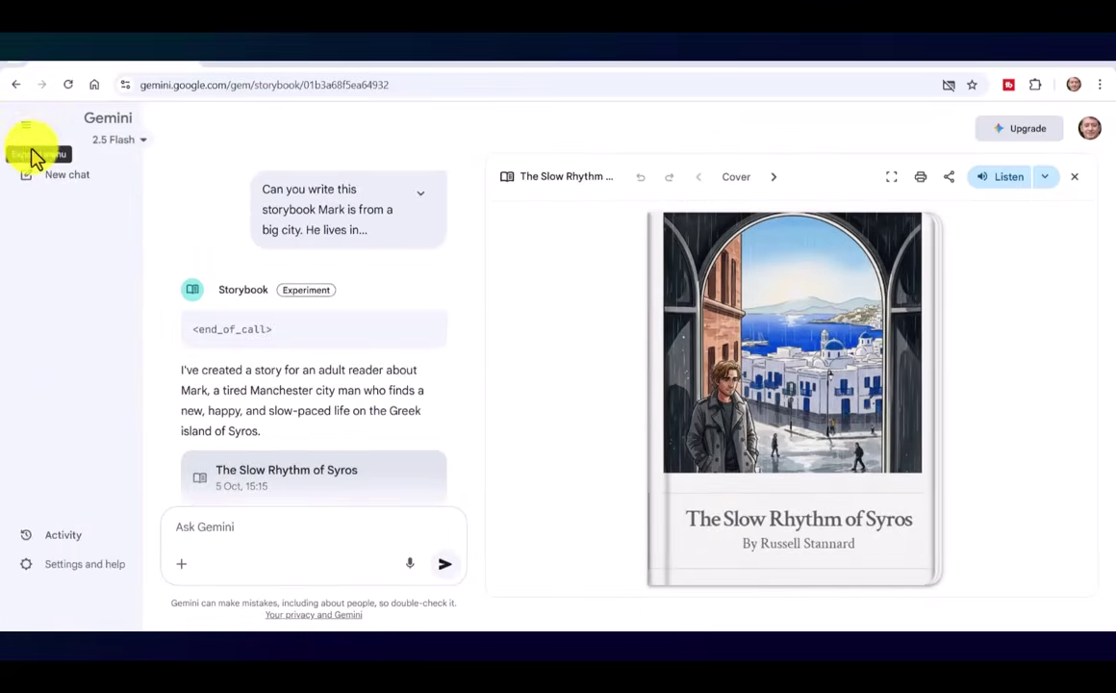
{"action": "left_click", "coordinate": [26, 137]}
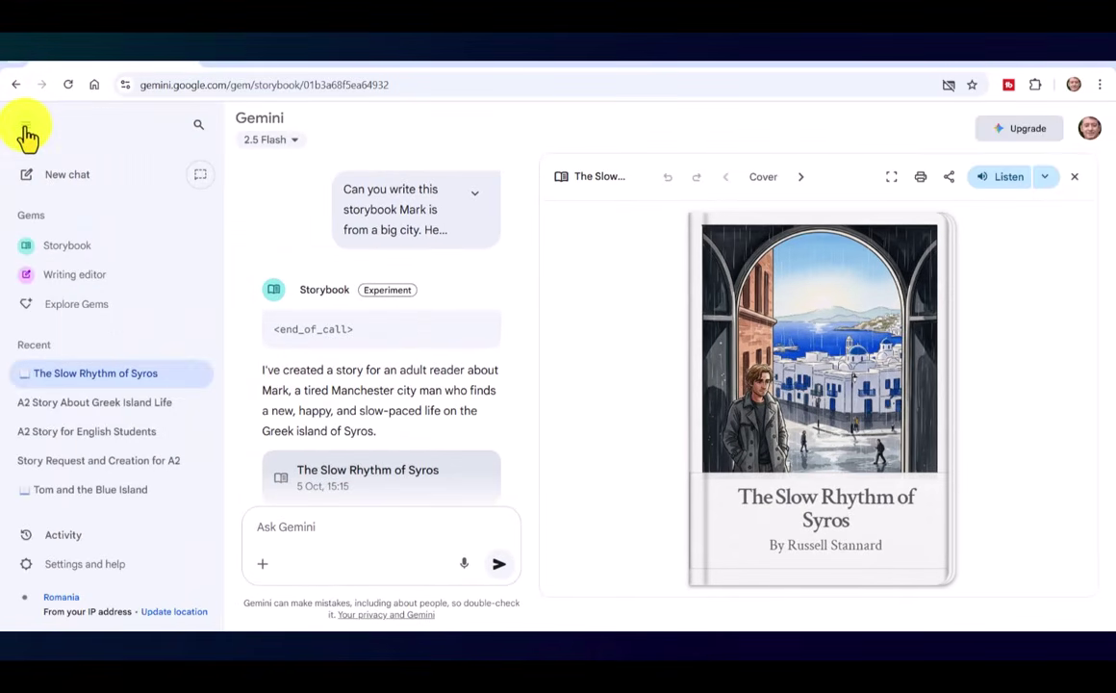
{"action": "left_click", "coordinate": [87, 411]}
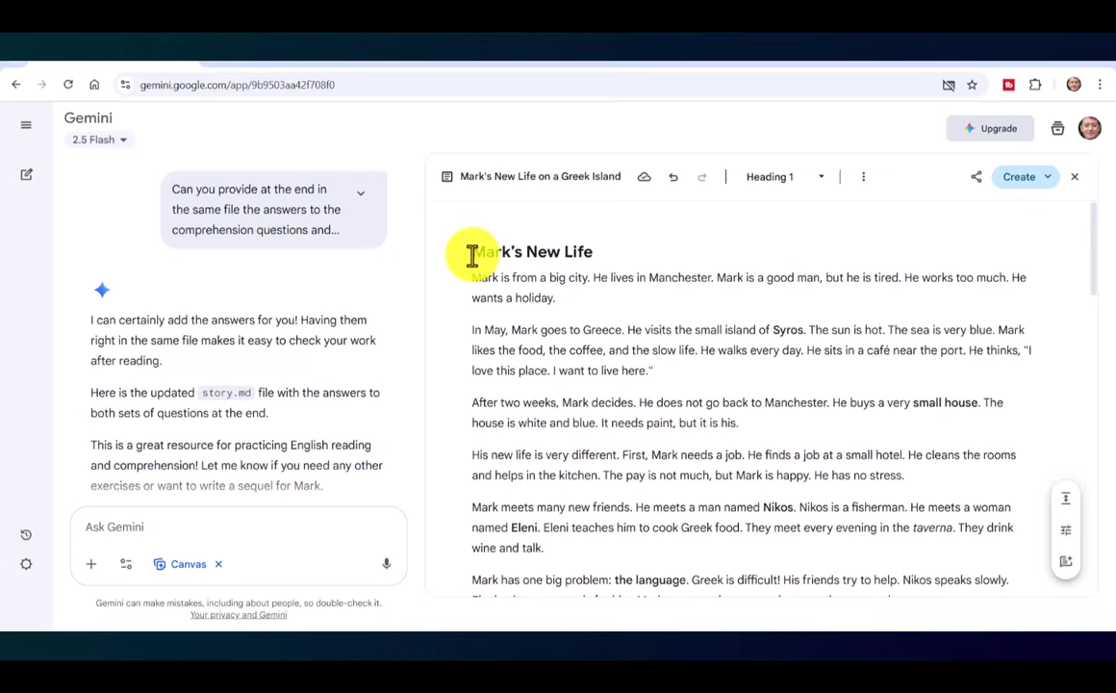
{"action": "left_click_drag", "start_coordinate": [472, 255], "coordinate": [846, 464]}
{"action": "right_click", "coordinate": [697, 369]}
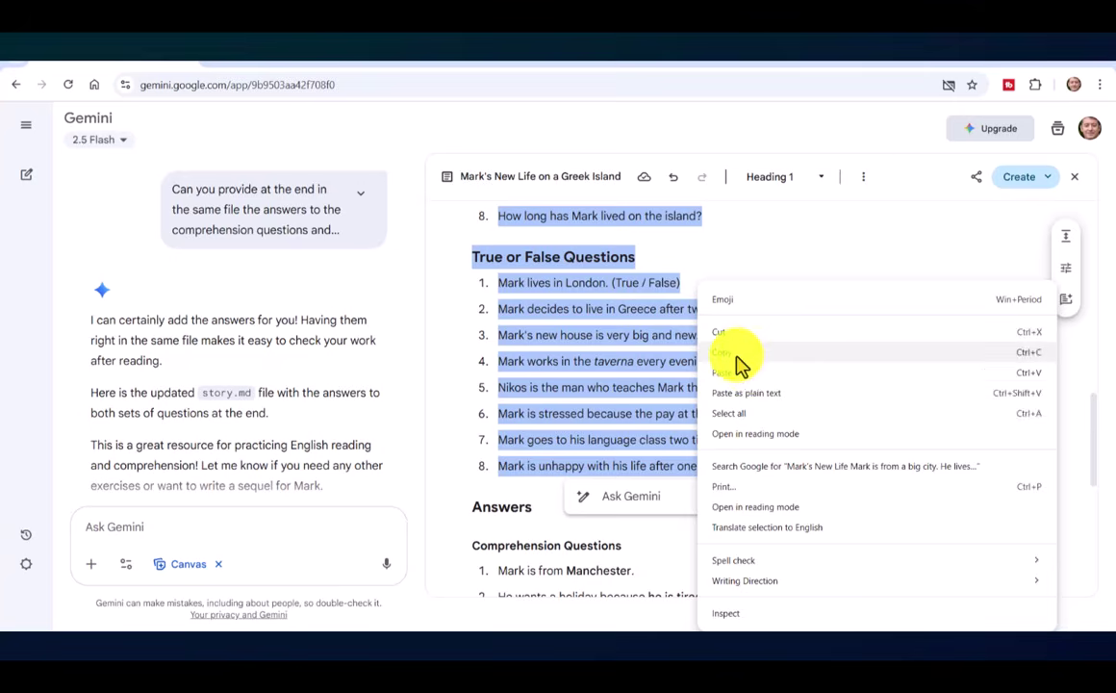
{"action": "left_click", "coordinate": [738, 354]}
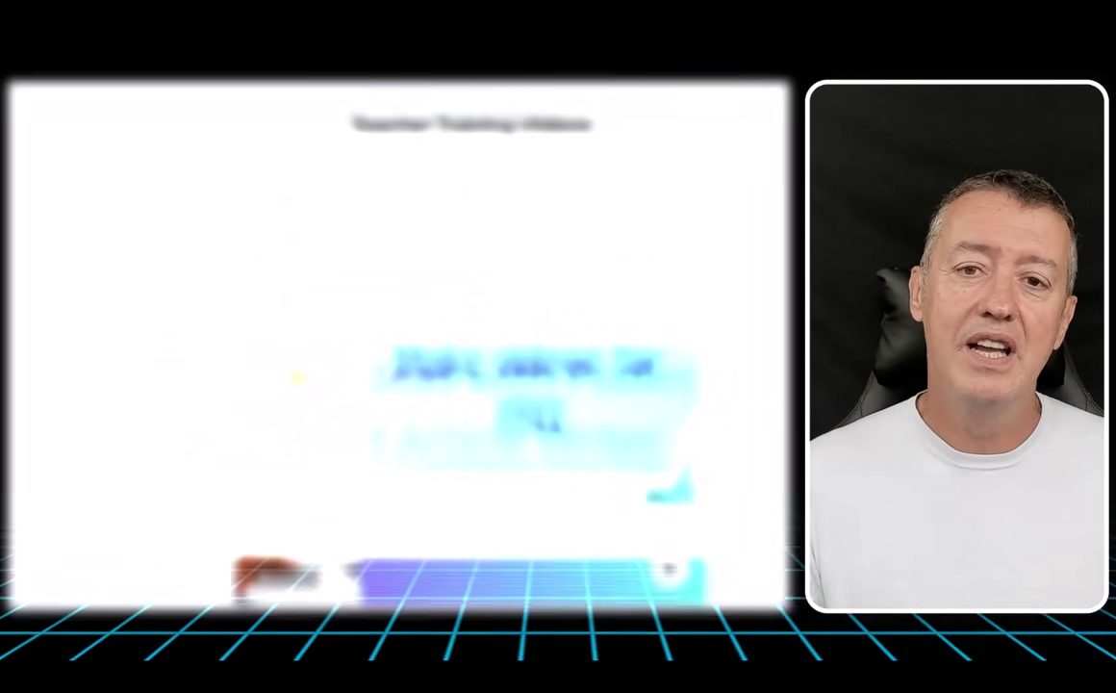
Switch to the Teacher Training Videos page on Patreon and look through its posts on webinar recordings, Google Gemini and Wordwall AI
{"action": "scroll", "coordinate": [472, 347], "scroll_direction": "down", "scroll_amount": 4}
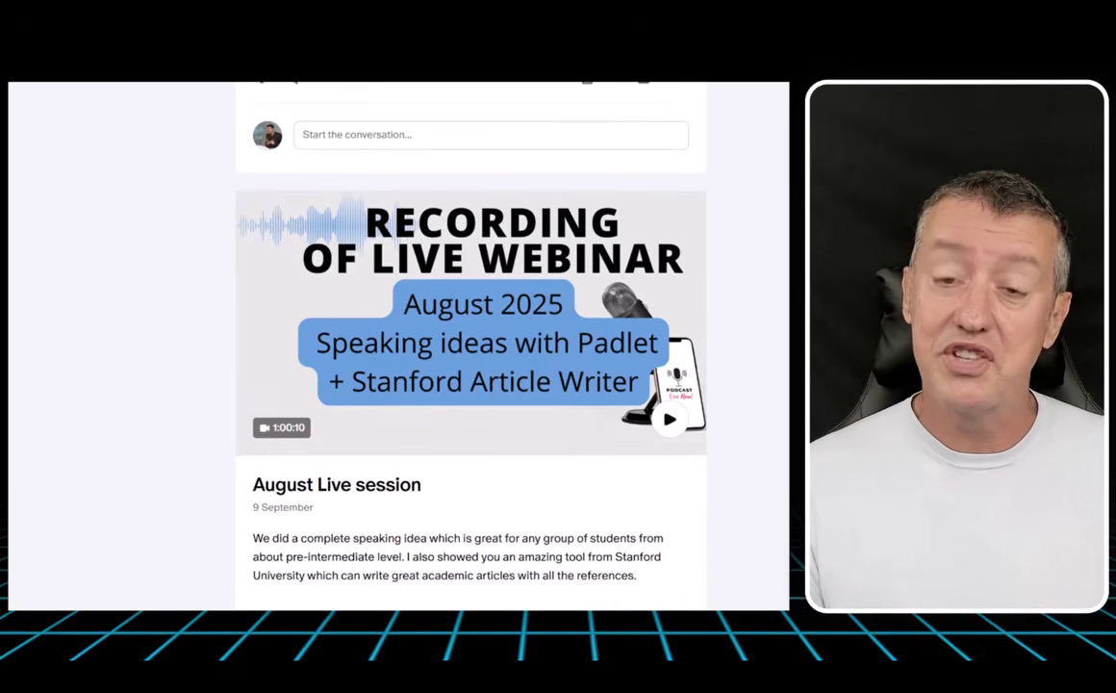
{"action": "scroll", "coordinate": [472, 346], "scroll_direction": "down", "scroll_amount": 5}
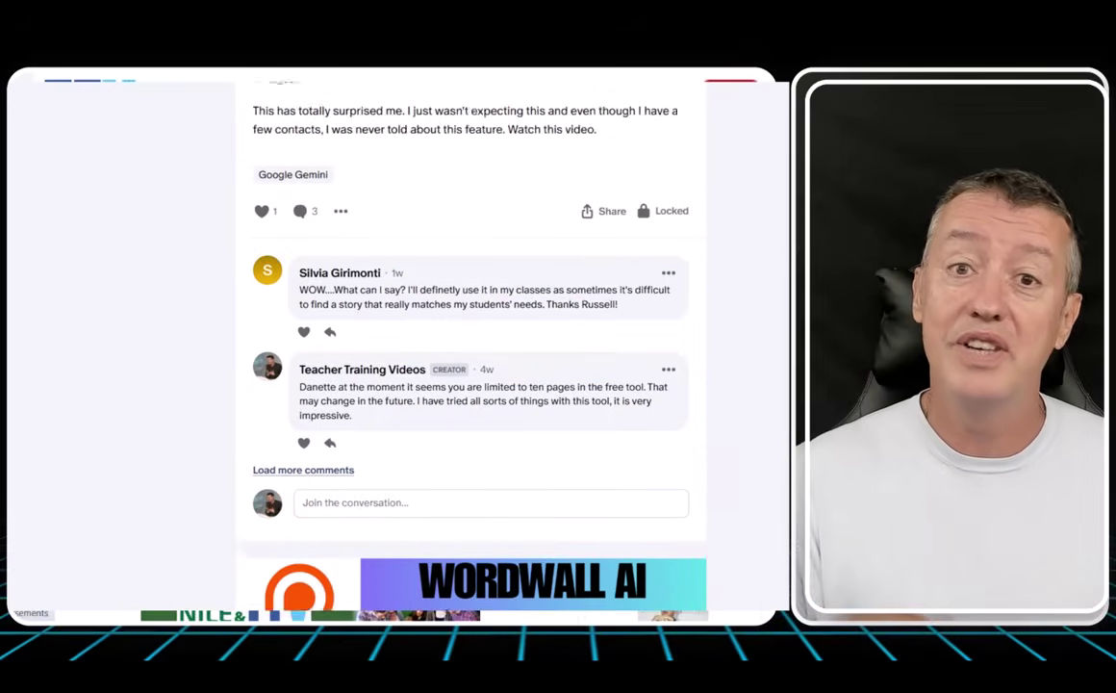
{"action": "scroll", "coordinate": [471, 347], "scroll_direction": "down", "scroll_amount": 4}
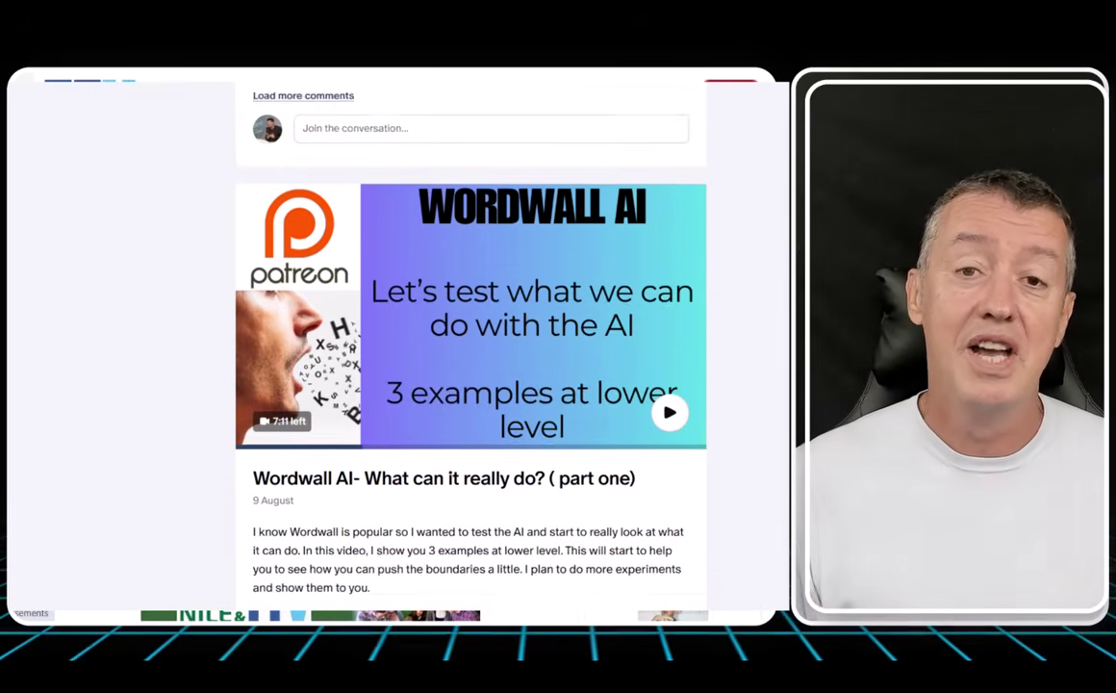
{"action": "scroll", "coordinate": [471, 346], "scroll_direction": "down", "scroll_amount": 5}
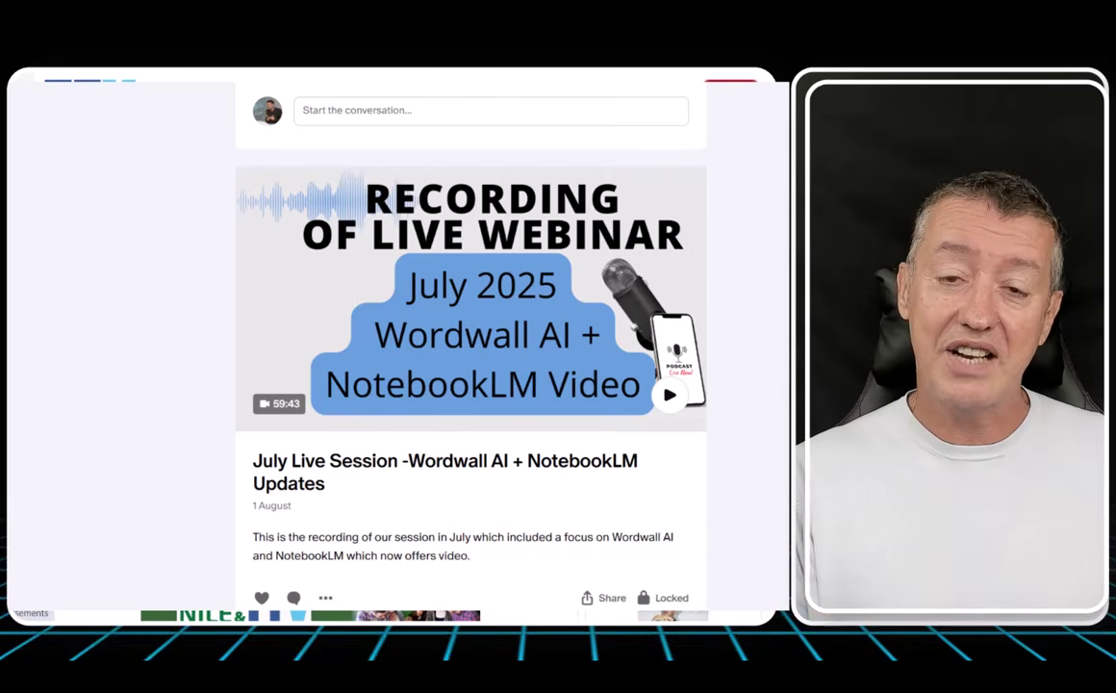
{"action": "scroll", "coordinate": [472, 347], "scroll_direction": "down", "scroll_amount": 8}
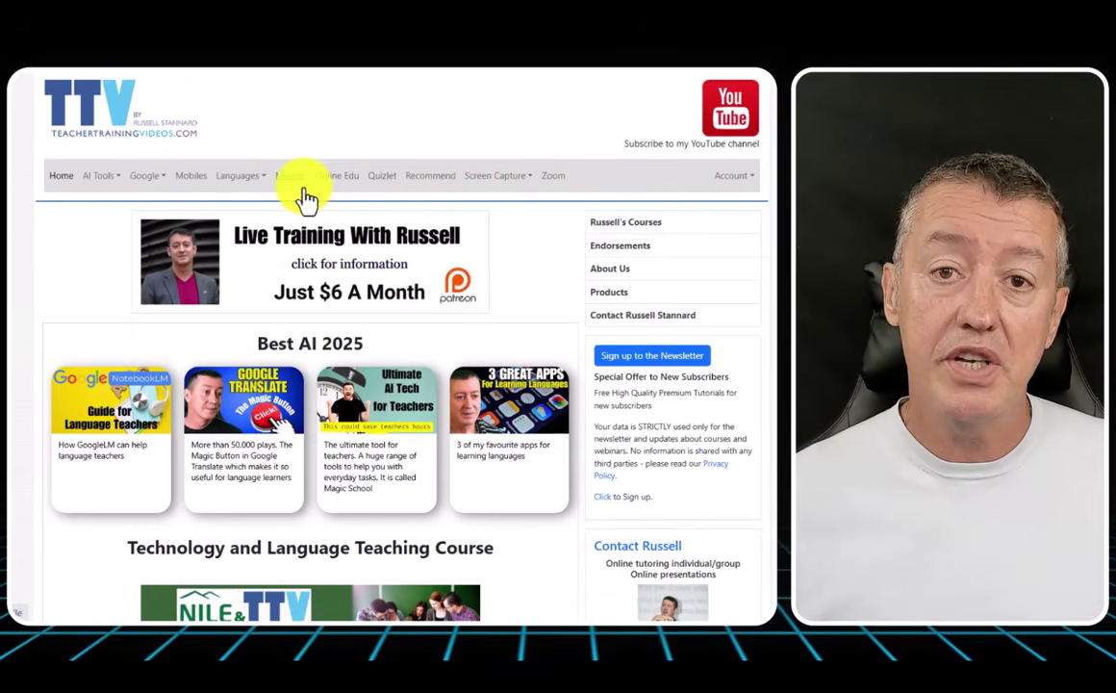
On the Teacher Training Videos website, open the live training information and the NILE course on blended, hybrid and online teaching
{"action": "left_click", "coordinate": [327, 264]}
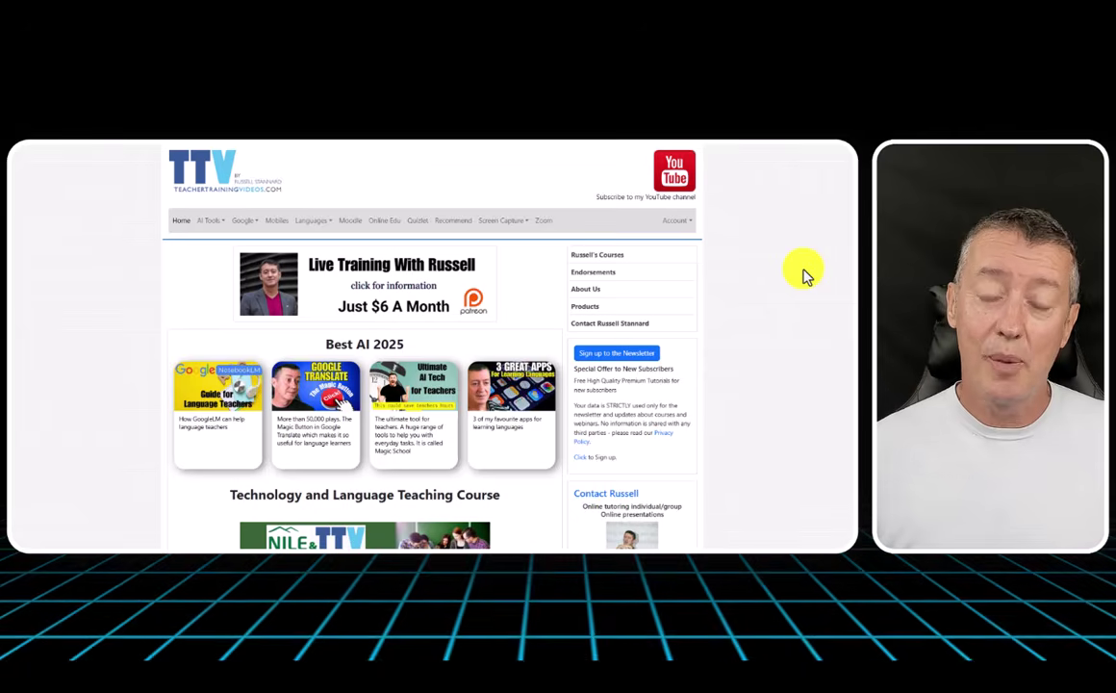
{"action": "scroll", "coordinate": [806, 276], "scroll_direction": "down", "scroll_amount": 2}
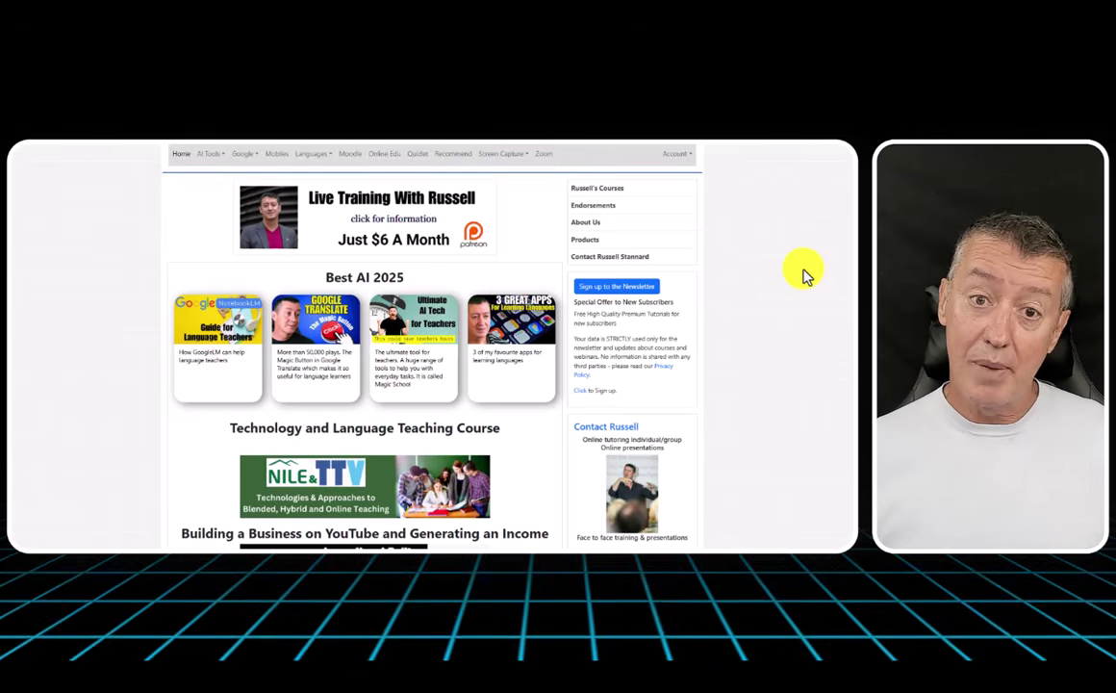
{"action": "left_click", "coordinate": [397, 481]}
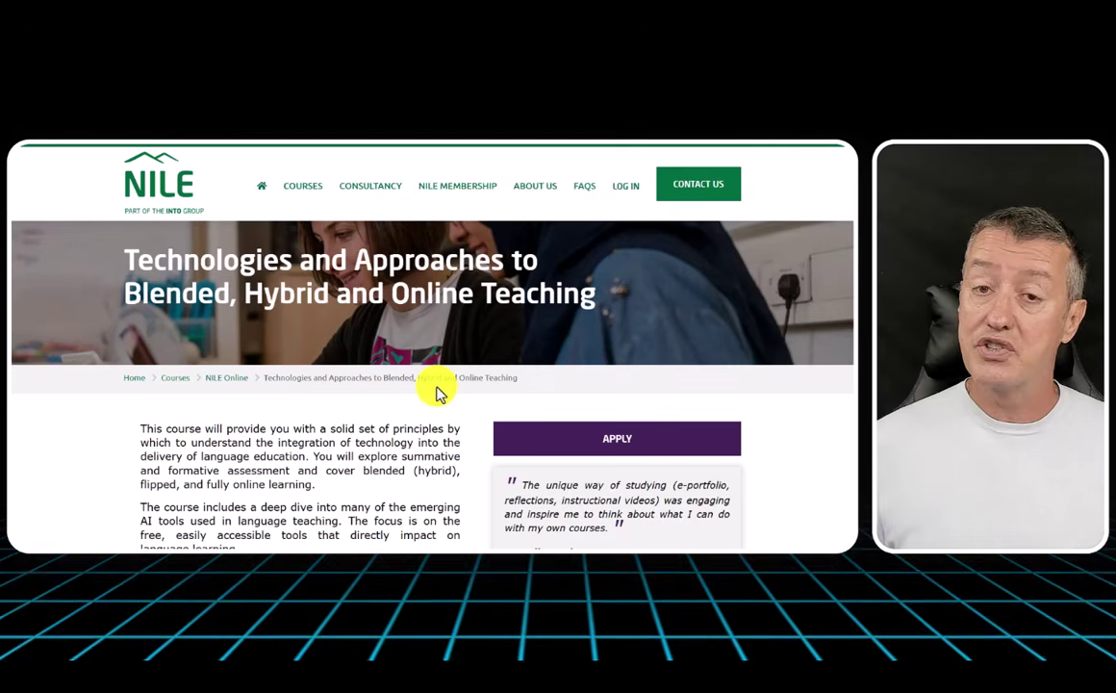